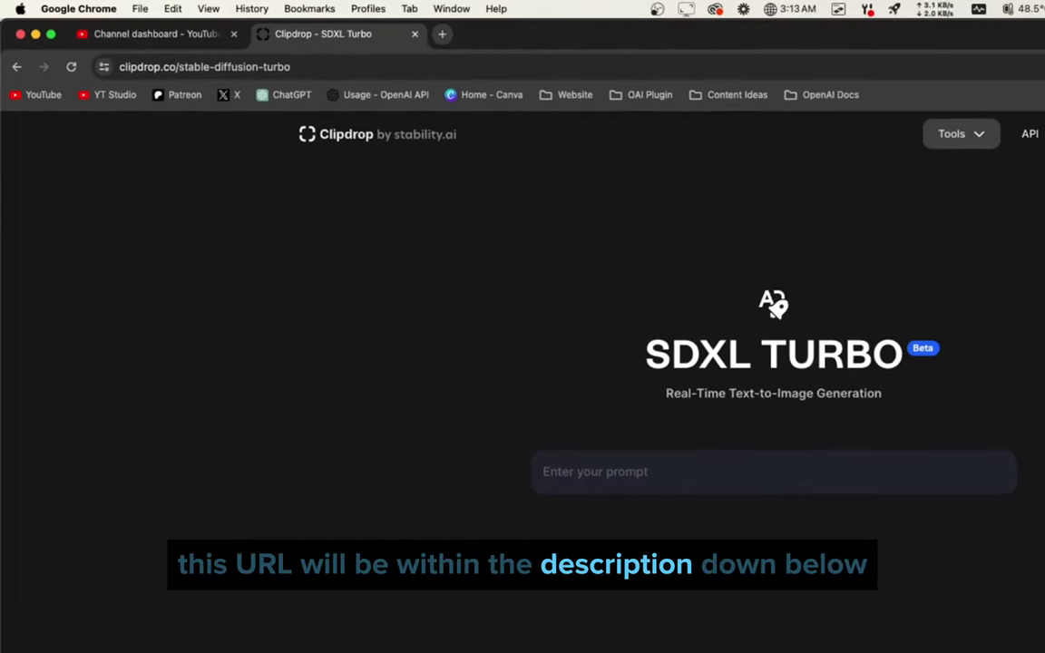
Step: Sign in to Clipdrop with a Google account to reach the SDXL Turbo generator page
left_click(771, 249)
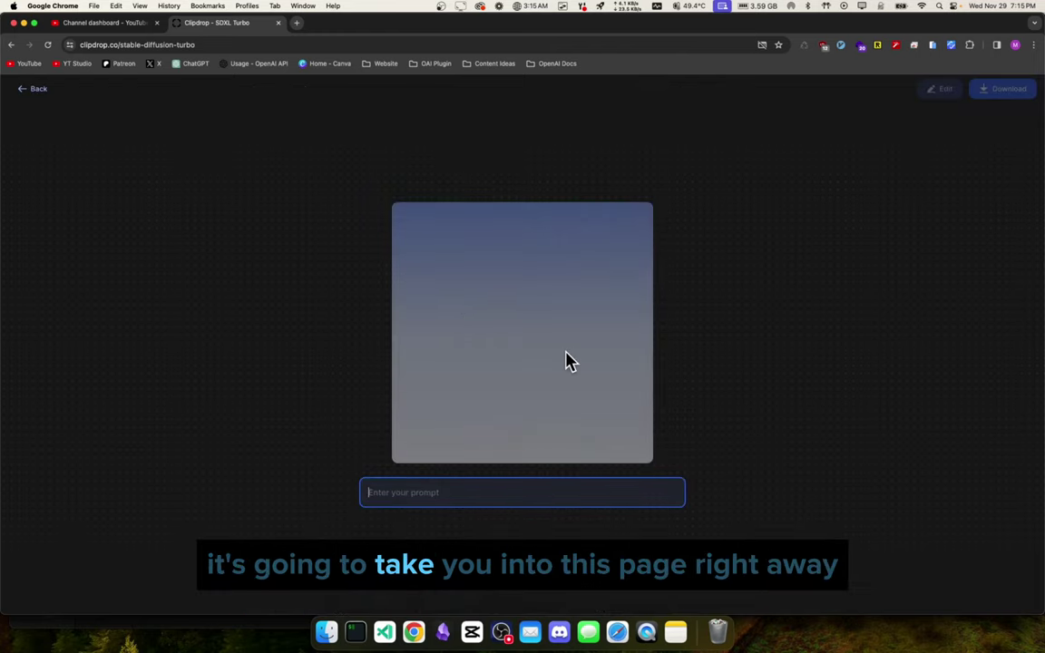
left_click(648, 485)
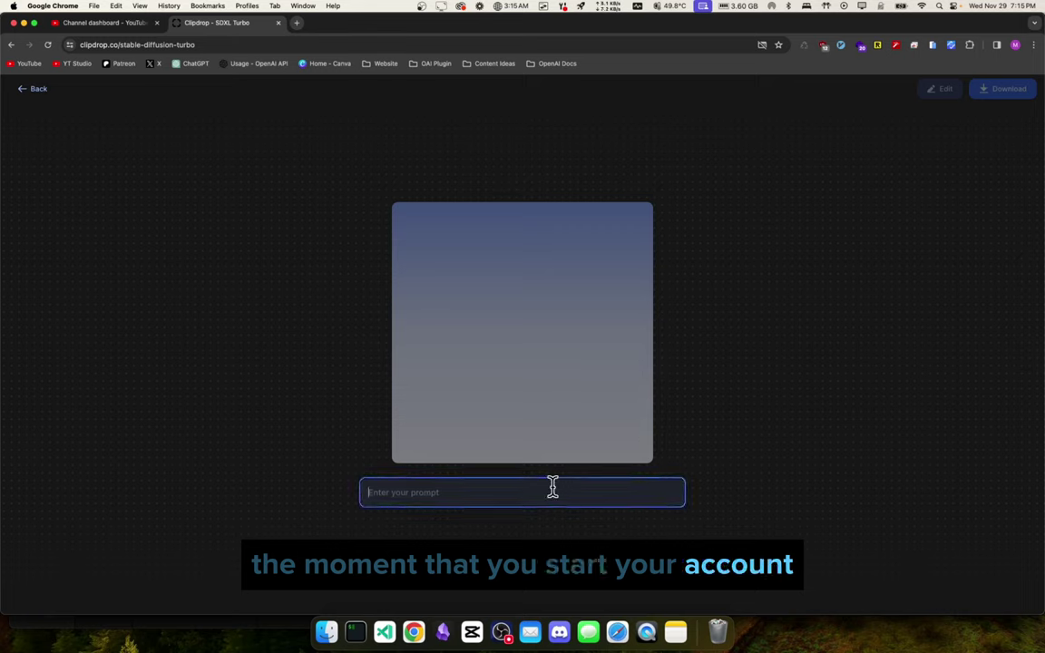
left_click(465, 493)
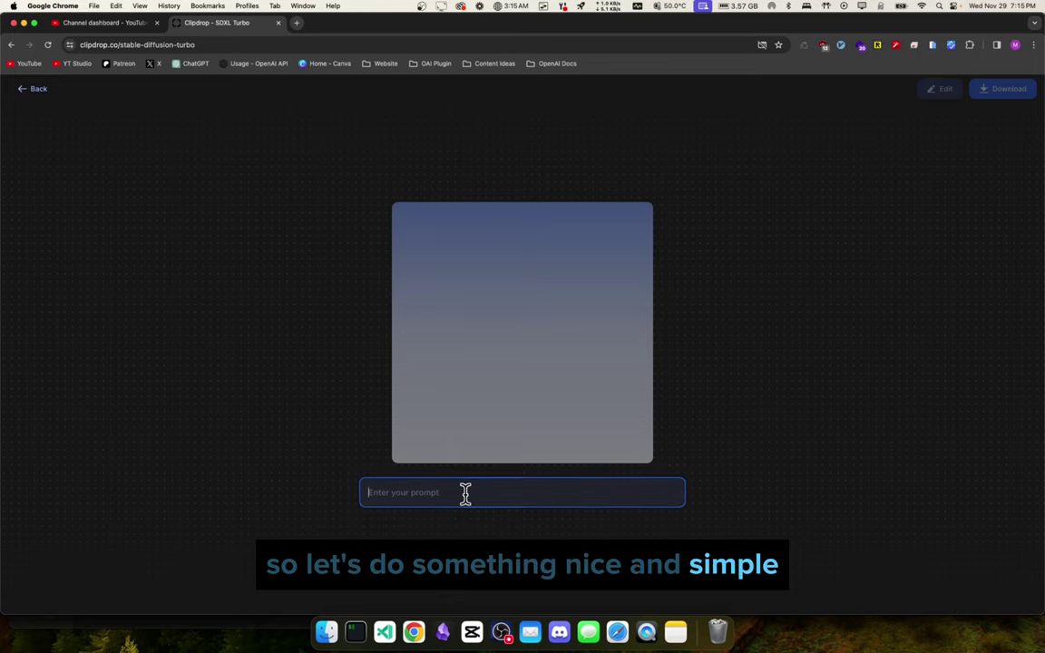
Step: Generate an image from 'a cat', then extend the prompt to 'a cat eating a tuna fish'
type("a cat")
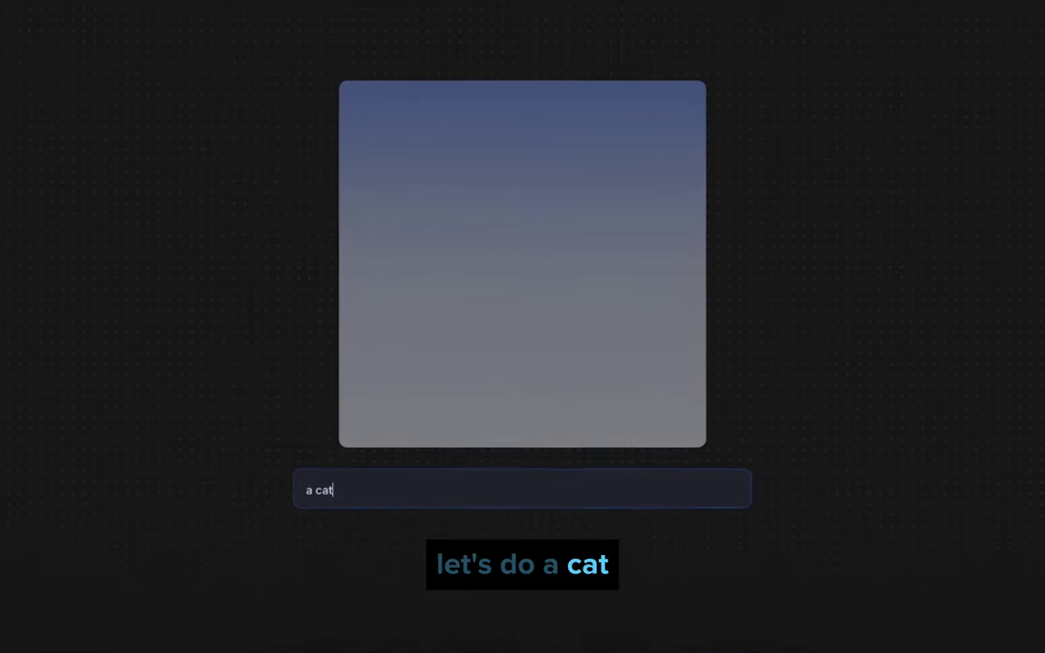
key("Return")
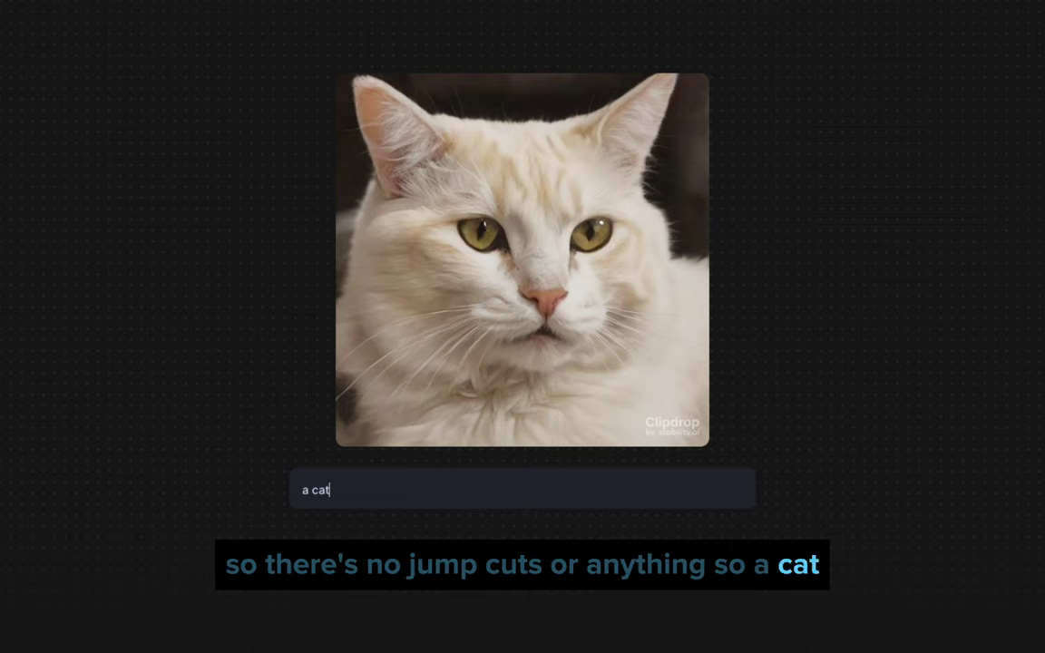
type("eating ")
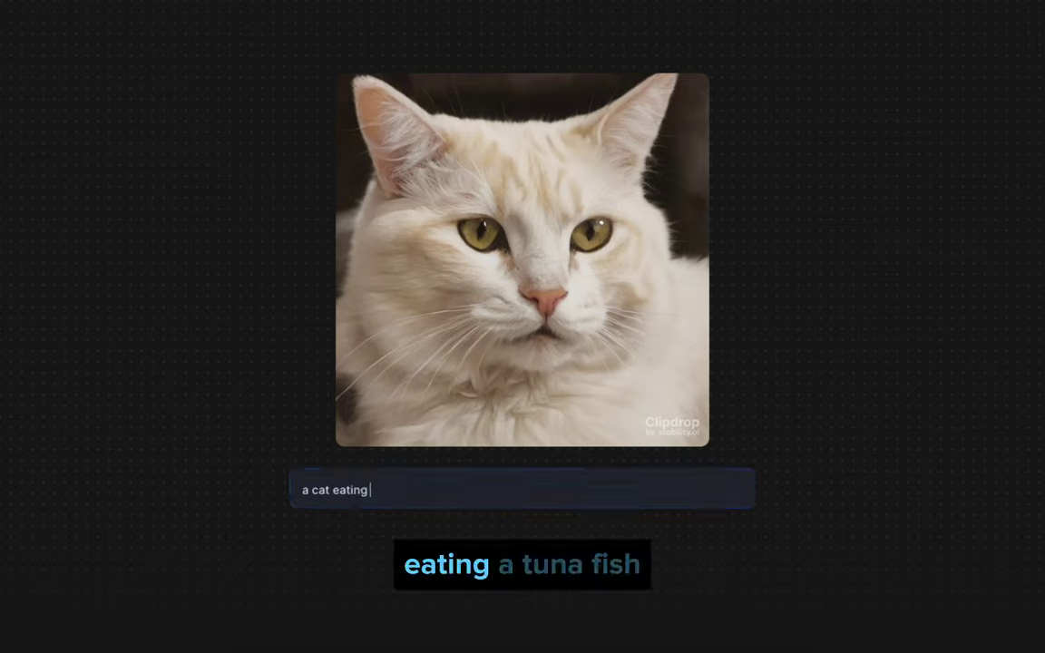
type("a tuna fish")
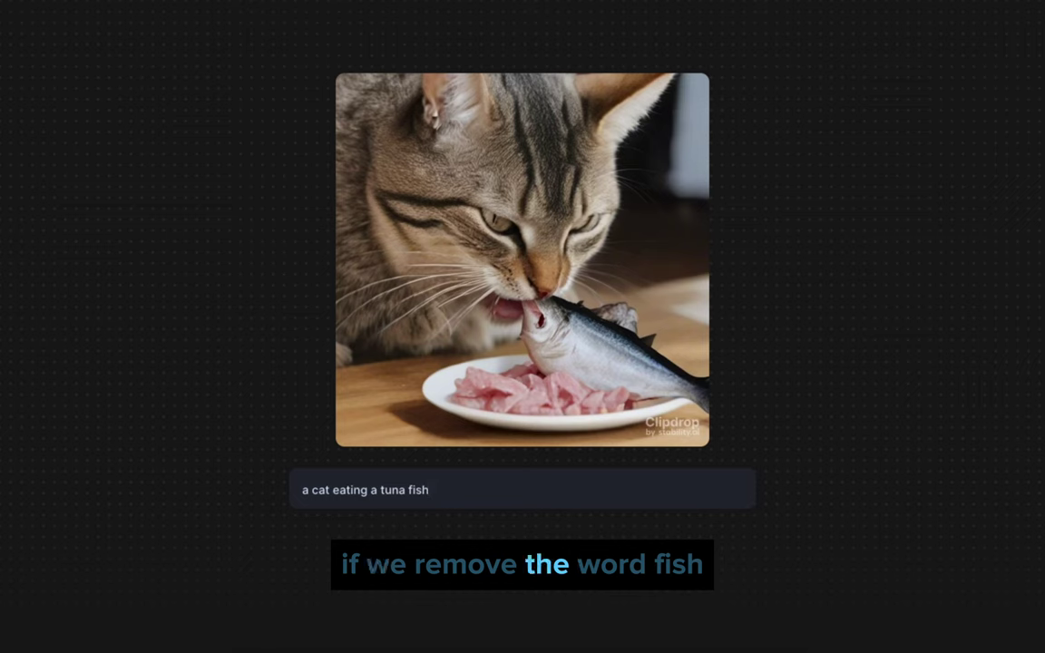
Step: Change the prompt to 'a cat eating a can of tuna' and regenerate the image
key("BackSpace")
key("BackSpace")
key("BackSpace")
key("BackSpace")
key("BackSpace")
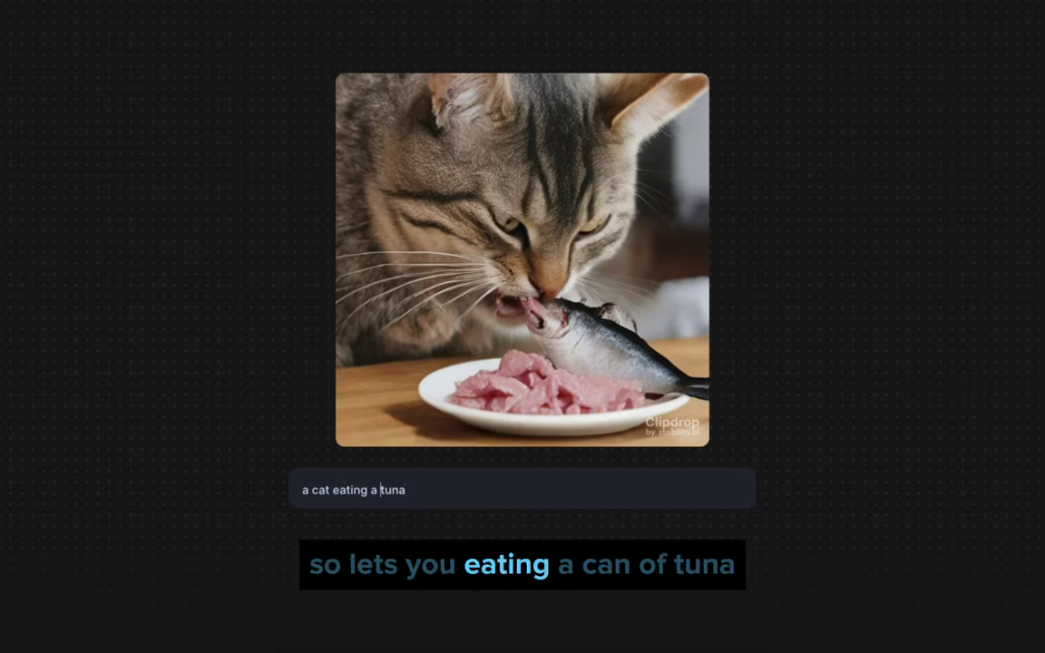
left_click(380, 490)
type("can of")
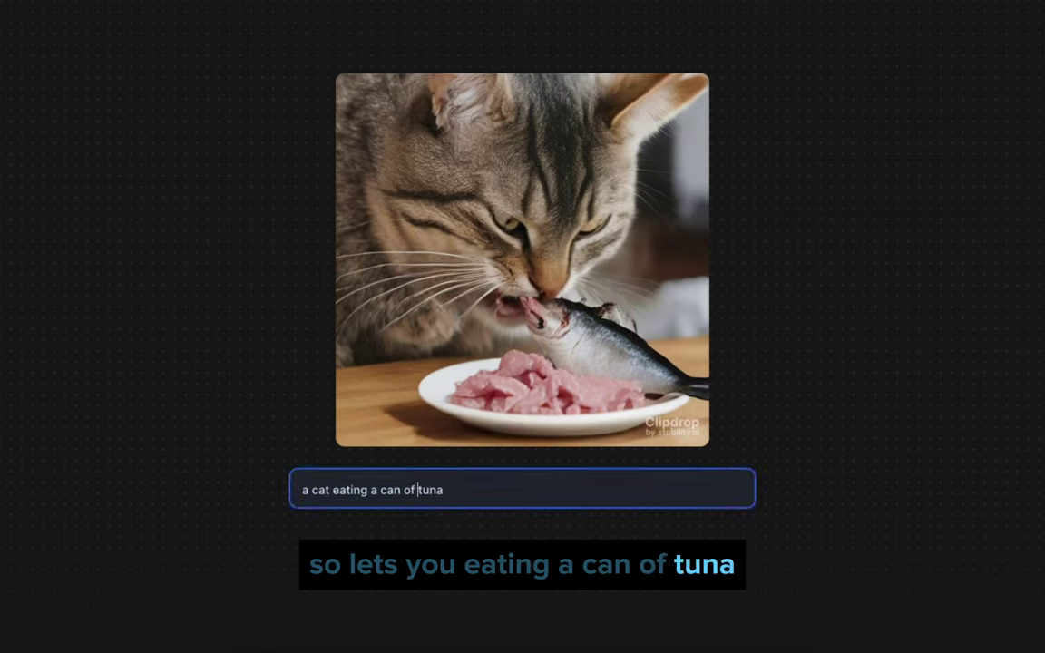
key("Return")
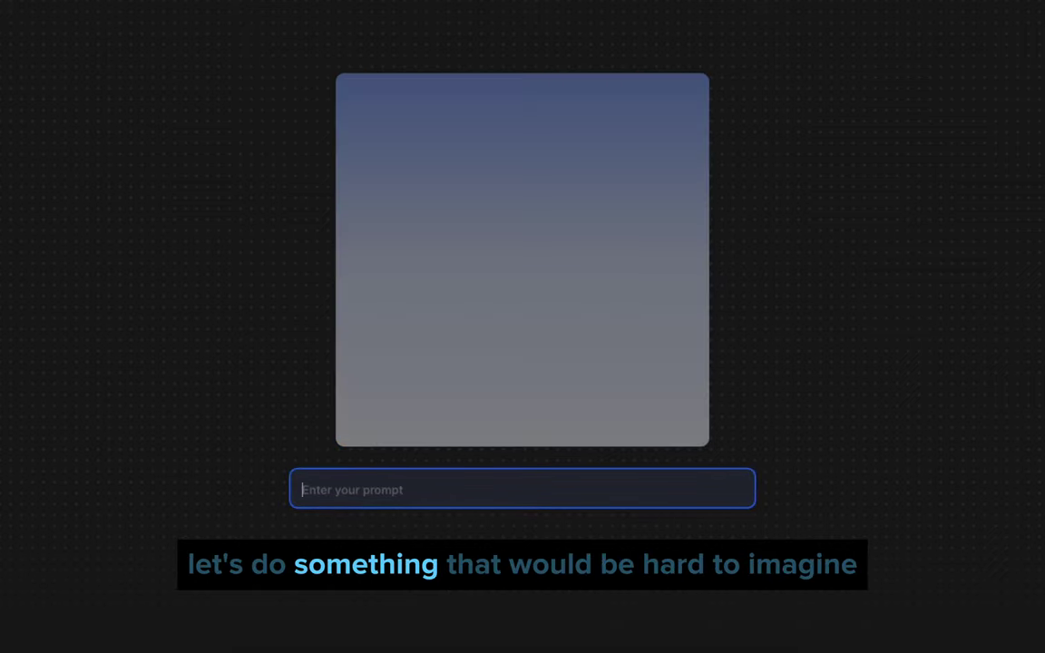
Step: Clear the cat prompt and enter 'a blue dyed polar bear eating a burrito'
key("Return")
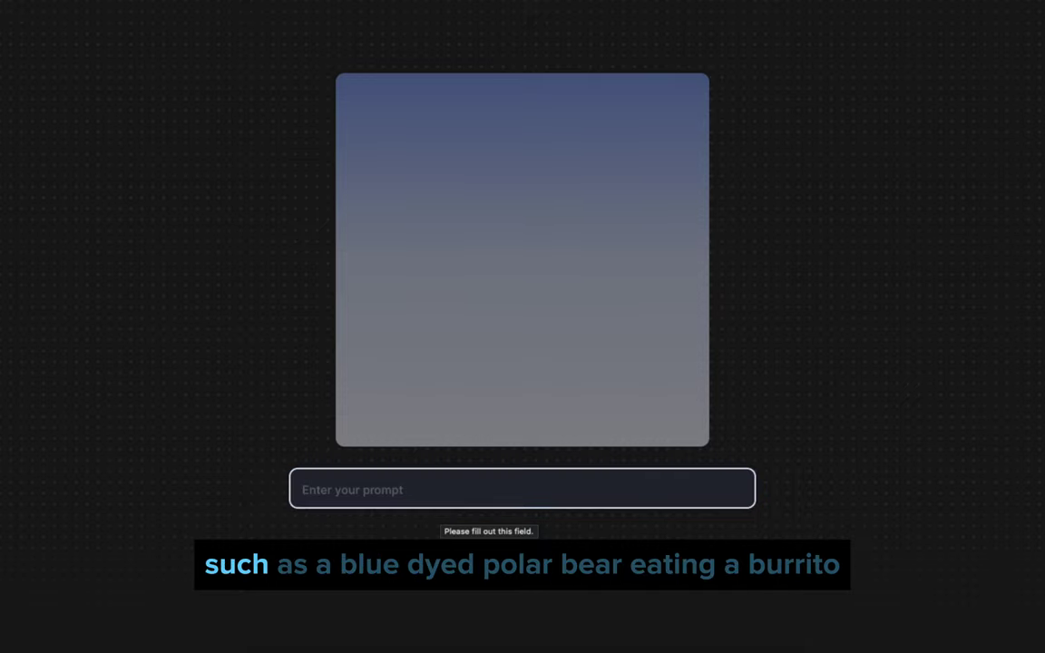
type("a blue ")
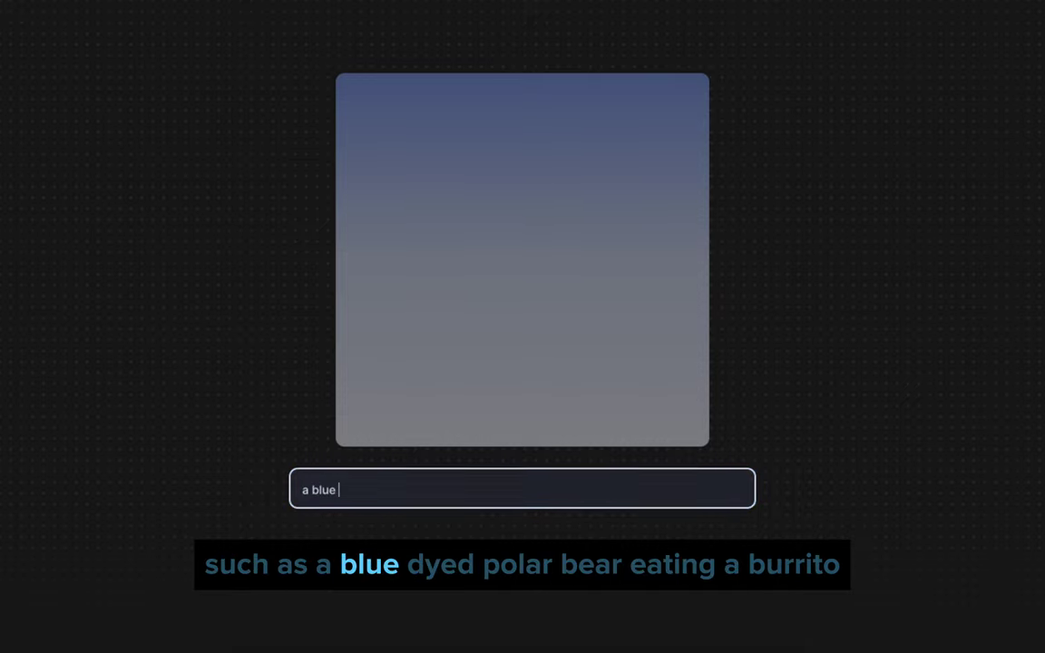
type("dyed polar bear eating")
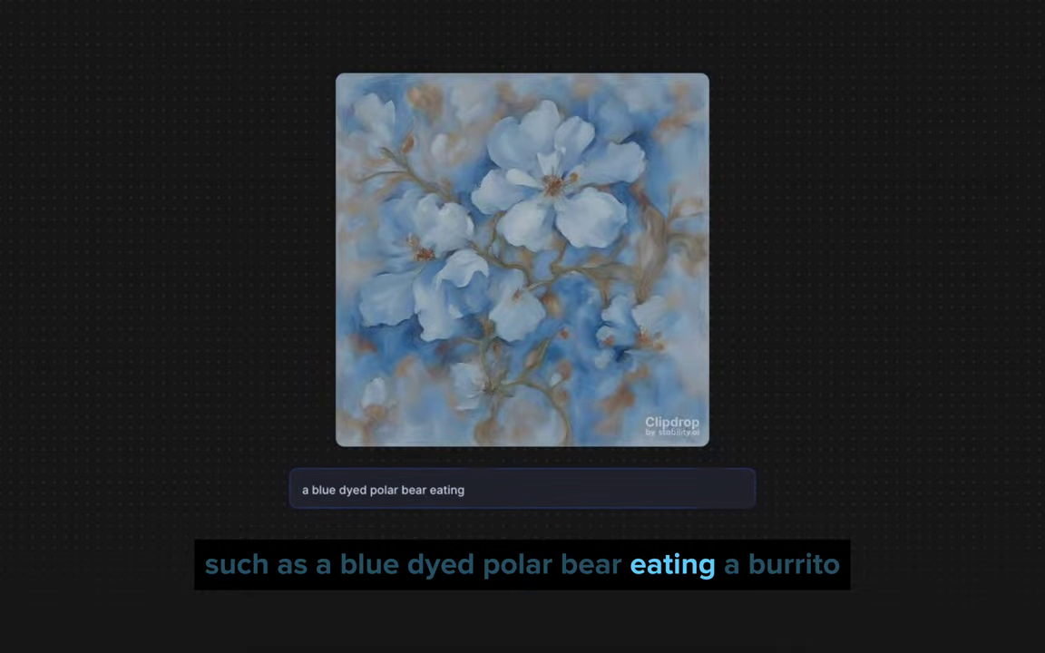
type(" a burrito")
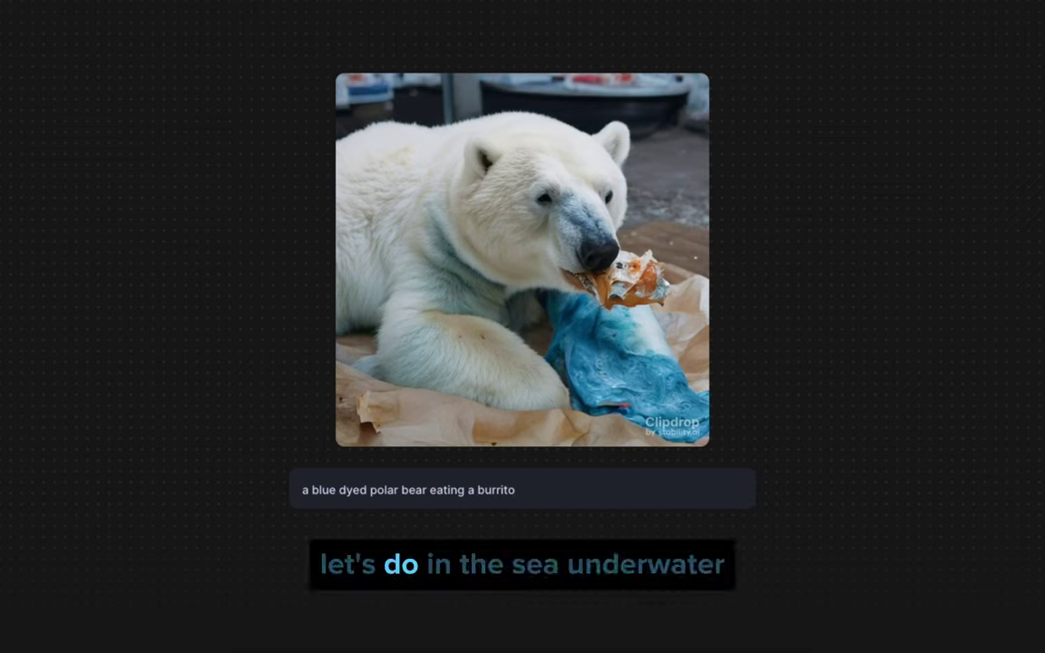
Step: Append 'in the sea underwater' to the polar bear prompt
type("in the ")
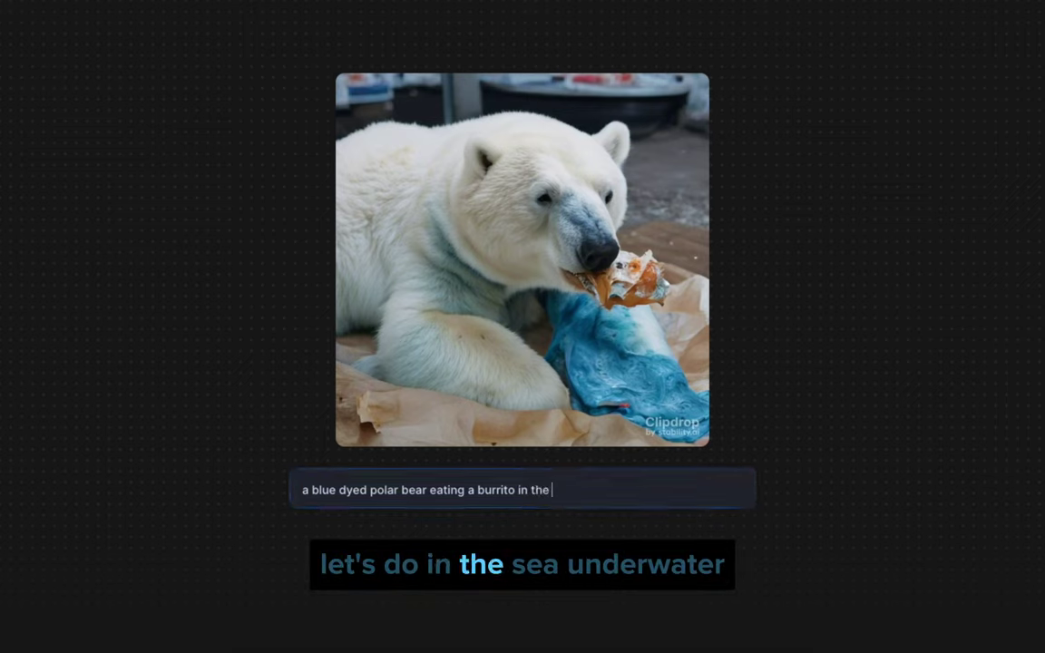
type("sea underwater")
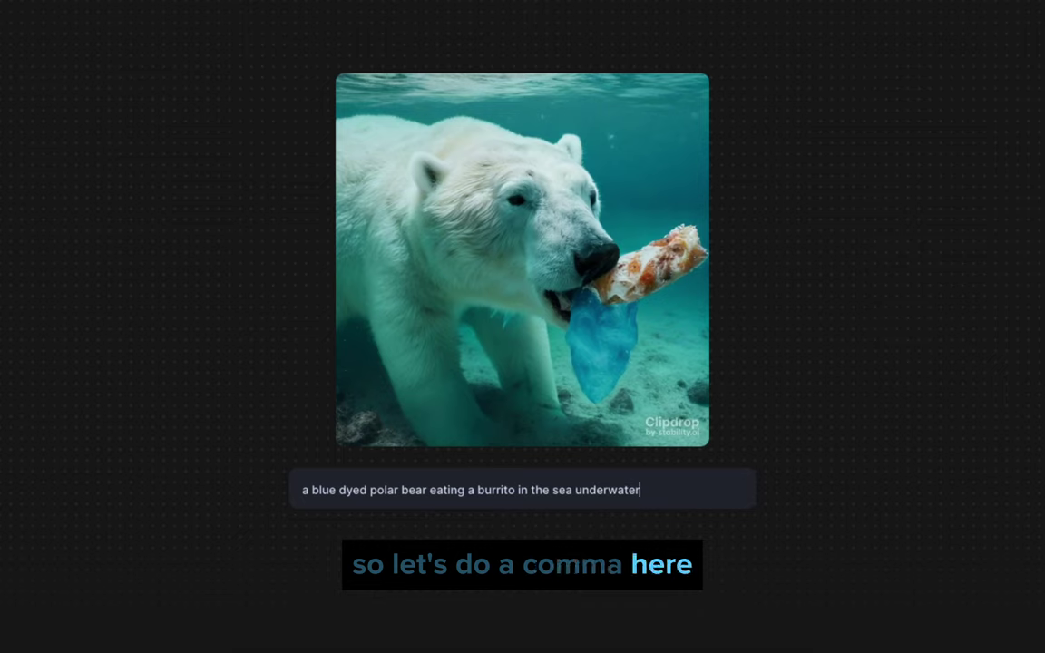
Step: Add ', cyberpunk style' and ', sci-fi realistic future vibe' to the prompt
type(", cyberpunk s")
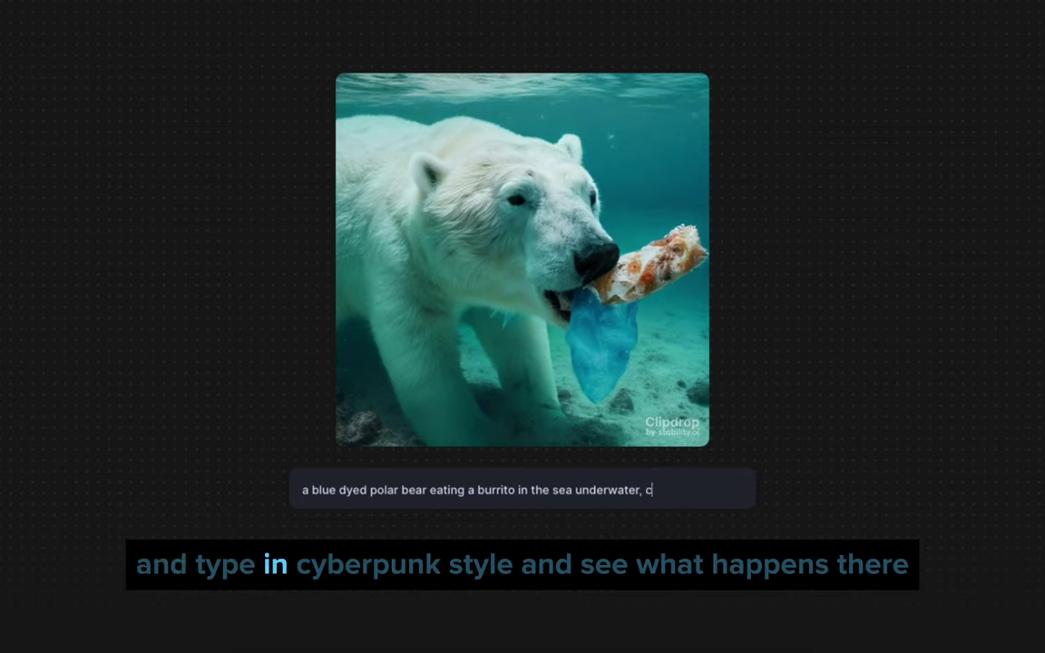
type("tyle")
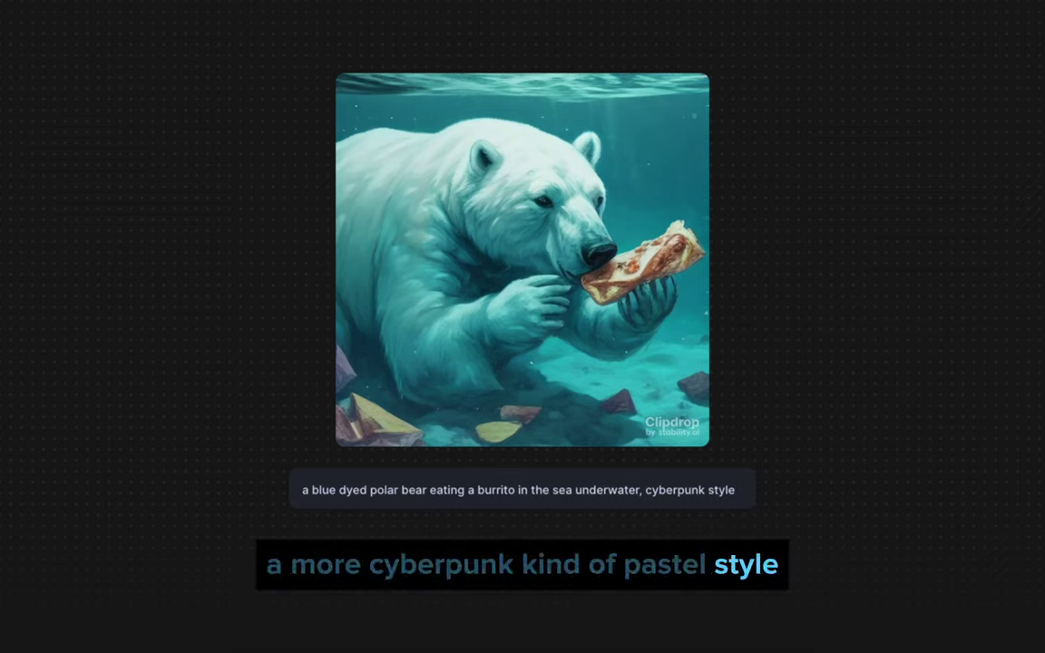
type(",")
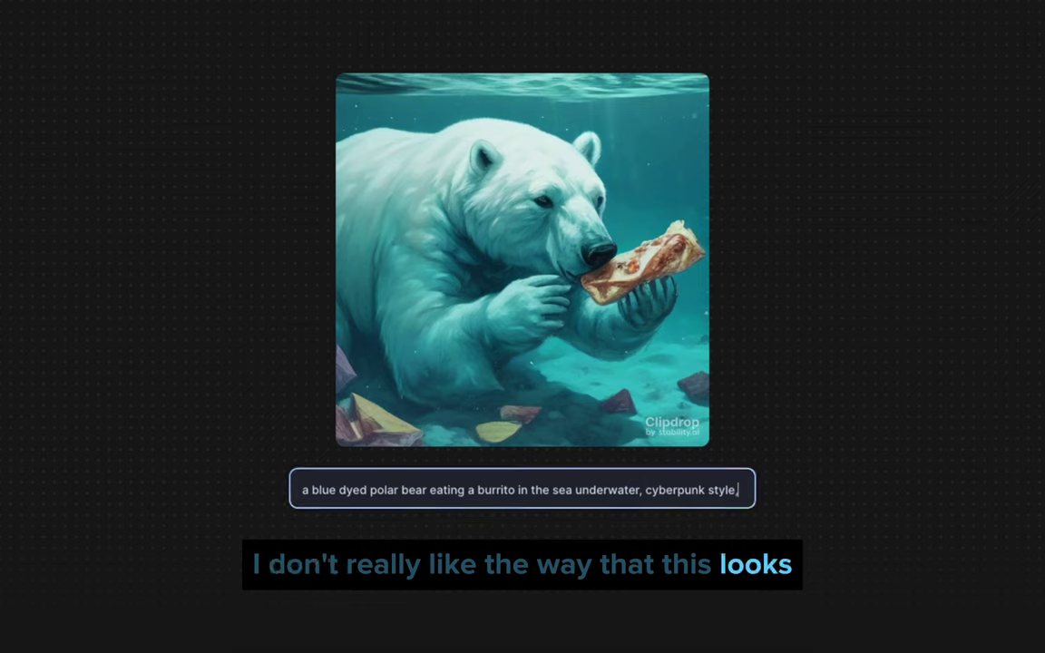
type(" sci-fi rea")
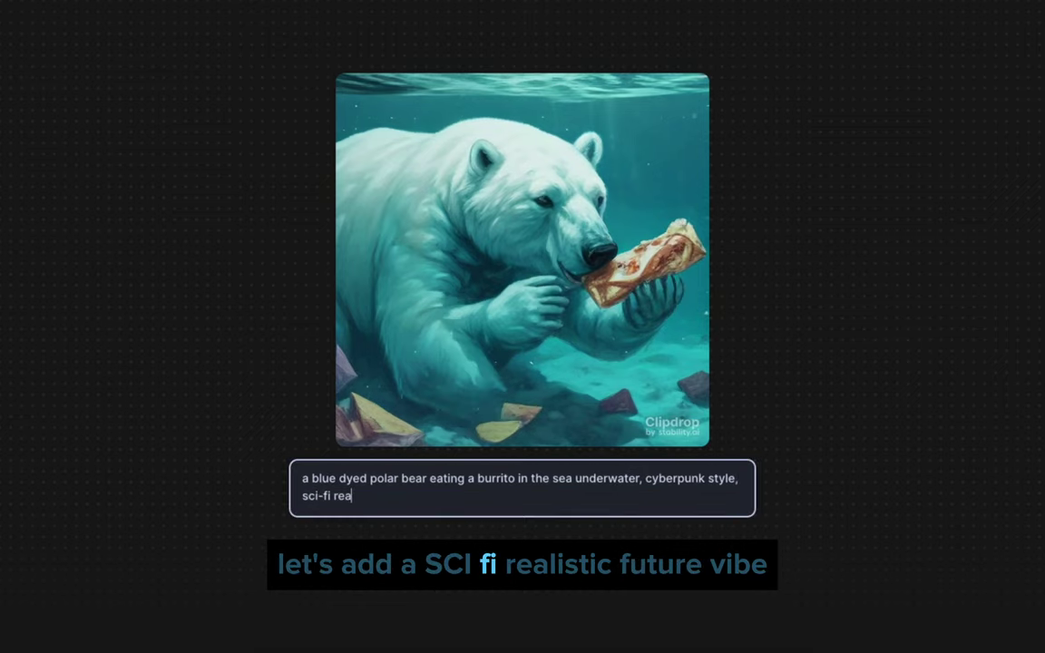
type("listic future")
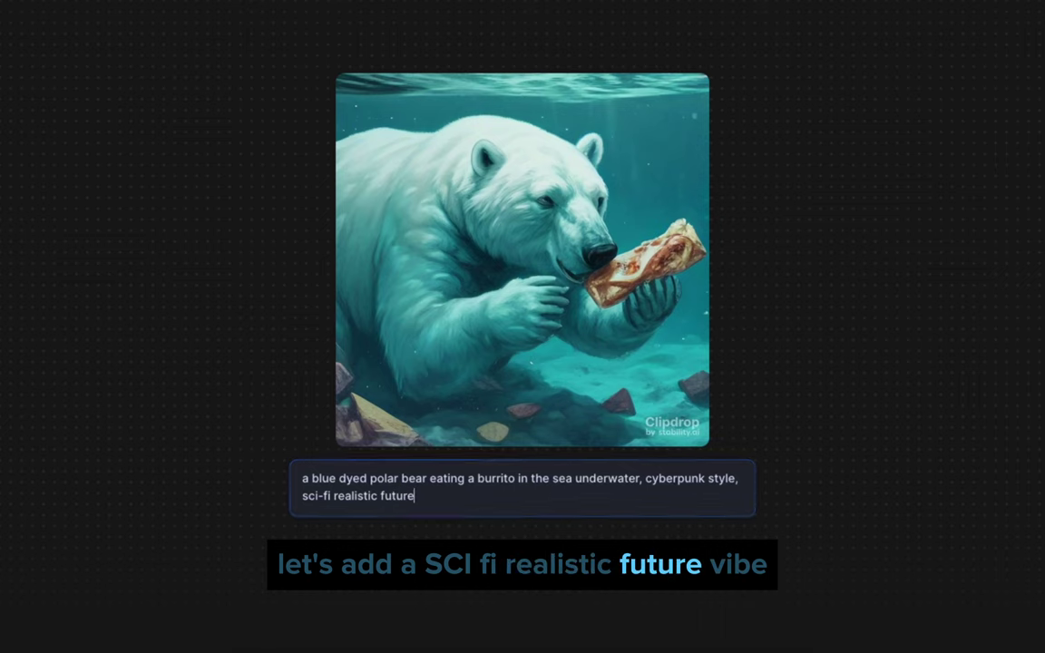
type(" vibe")
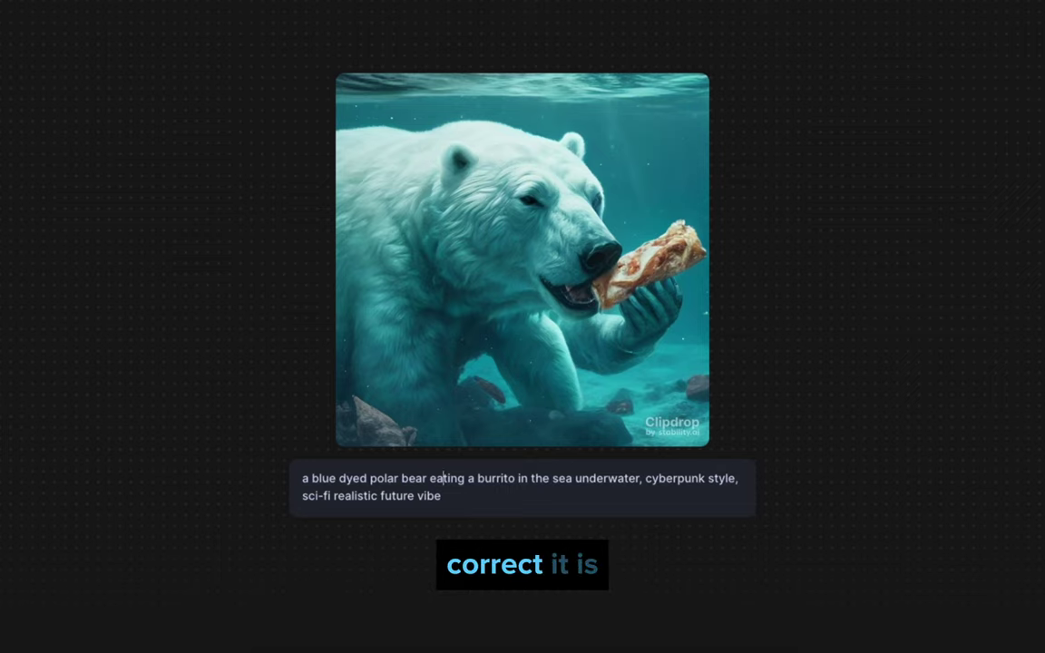
Step: Delete 'in the sea underwater' from the prompt, regenerate, then start trimming 'eating a burrito'
key("Right")
key("Right")
key("Right")
key("Right")
key("Right")
key("Right")
key("Right")
key("Right")
key("Right")
key("Right")
key("Right")
key("Right")
key("Right")
key("Right")
key("Right")
key("Right")
key("Right")
key("Right")
key("Right")
key("Right")
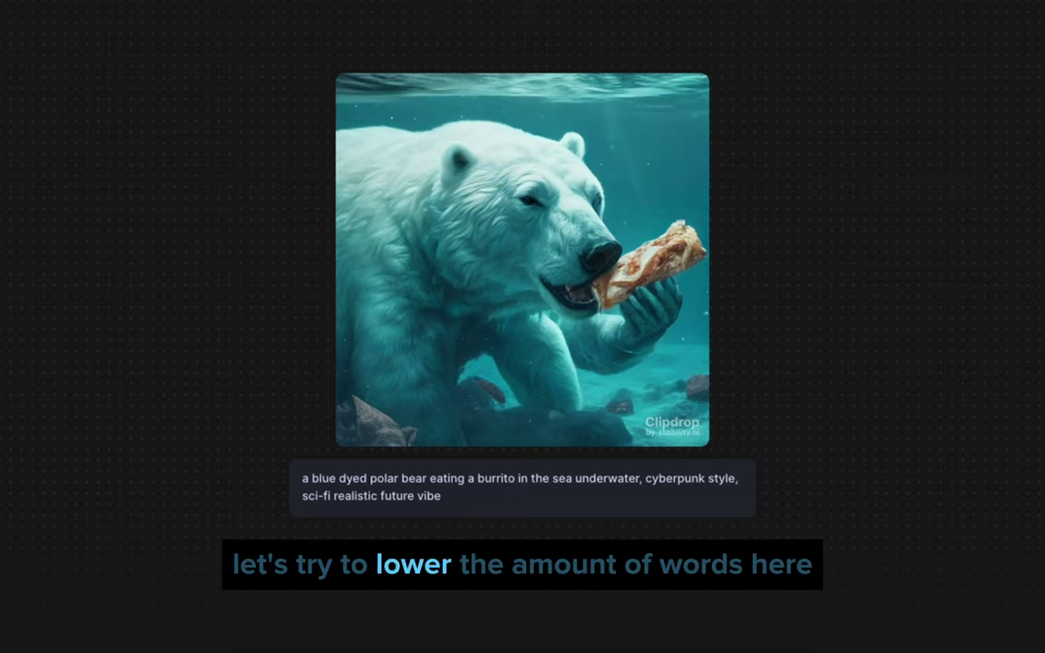
key("Left")
key("Left")
key("Left")
key("Left")
key("Left")
key("Left")
key("Left")
key("Left")
key("Left")
key("Left")
key("Left")
key("Left")
key("Left")
key("Left")
key("Left")
key("Left")
key("Left")
key("Left")
key("Left")
key("Left")
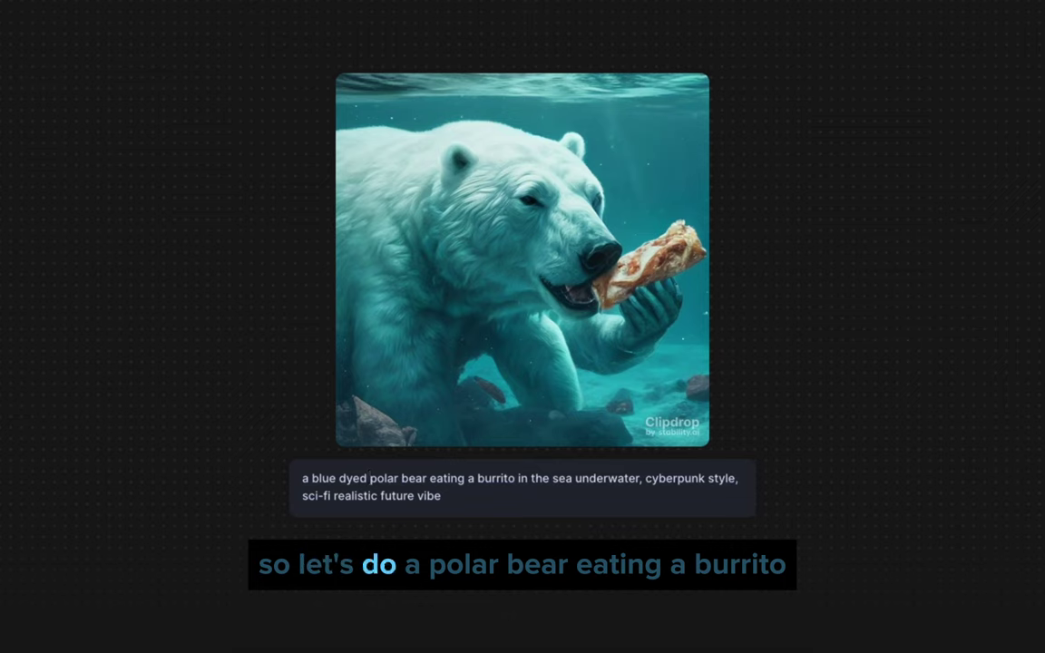
key("BackSpace")
key("BackSpace")
key("BackSpace")
key("BackSpace")
key("BackSpace")
key("BackSpace")
key("BackSpace")
key("BackSpace")
key("BackSpace")
key("BackSpace")
key("Right")
key("Right")
key("Right")
key("Right")
key("Right")
key("Right")
key("Right")
key("Right")
key("Right")
key("Right")
key("Right")
key("Right")
key("Right")
key("Right")
key("Right")
key("Right")
key("Right")
key("Right")
key("Right")
key("Right")
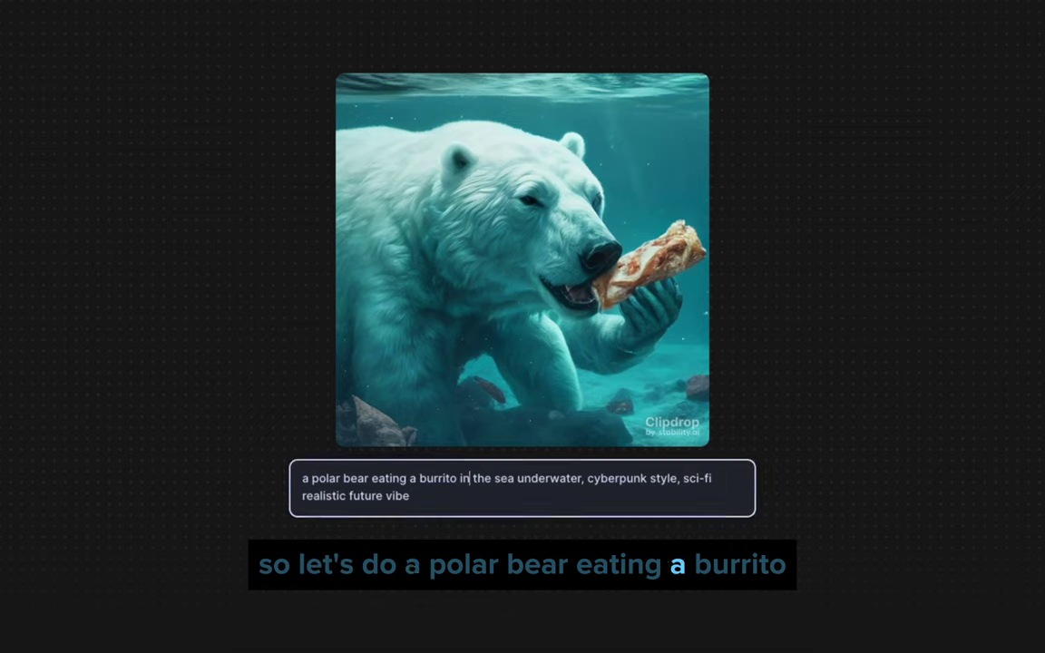
key("Right")
key("Right")
key("Right")
key("Right")
key("Right")
key("Right")
key("Right")
key("Right")
key("Right")
key("Right")
key("Right")
key("Right")
key("Right")
key("Right")
key("Right")
key("Right")
key("Right")
key("Right")
key("Right")
key("BackSpace")
key("BackSpace")
key("BackSpace")
key("BackSpace")
key("BackSpace")
key("BackSpace")
key("BackSpace")
key("BackSpace")
key("BackSpace")
key("BackSpace")
key("BackSpace")
key("BackSpace")
key("BackSpace")
key("BackSpace")
key("BackSpace")
key("BackSpace")
key("BackSpace")
key("BackSpace")
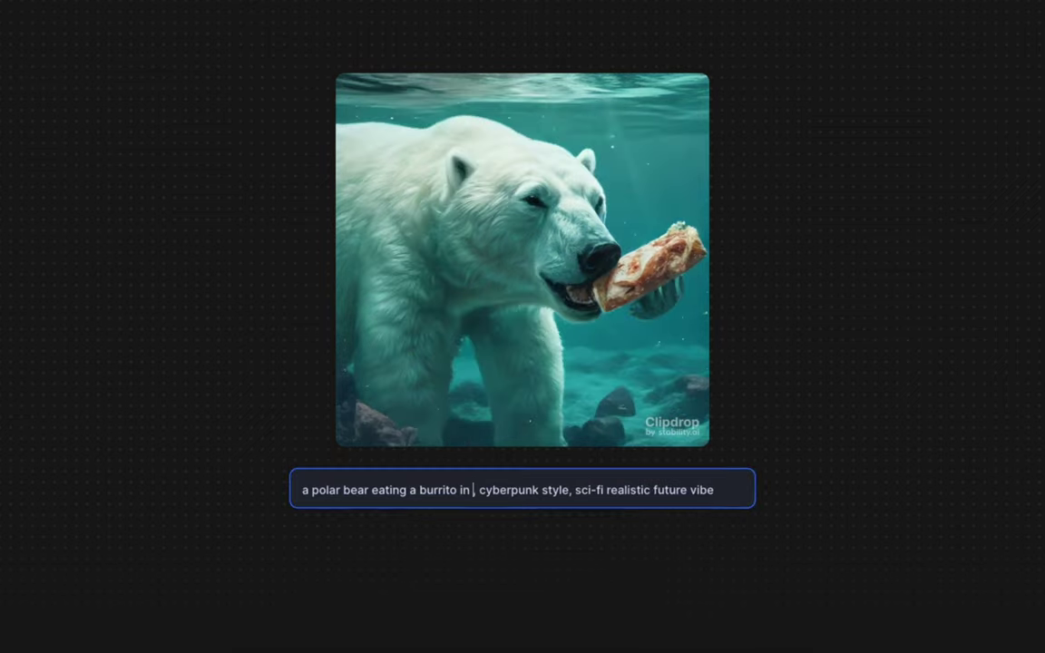
key("BackSpace")
key("BackSpace")
key("BackSpace")
key("Return")
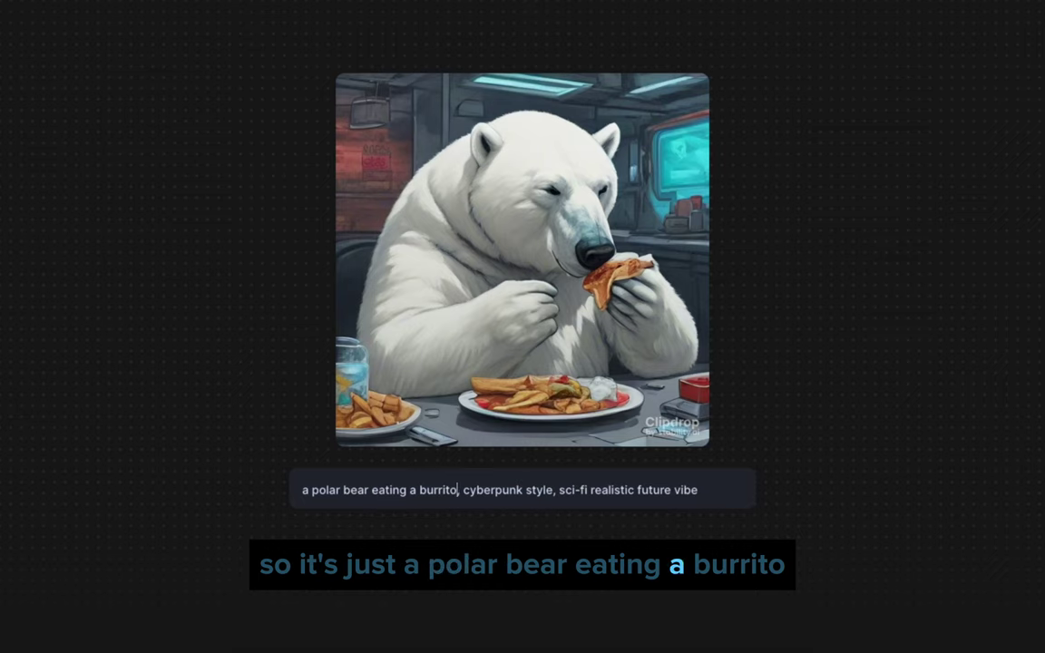
key("BackSpace")
key("BackSpace")
key("BackSpace")
key("BackSpace")
key("BackSpace")
key("BackSpace")
key("BackSpace")
key("BackSpace")
key("BackSpace")
key("BackSpace")
key("BackSpace")
key("BackSpace")
key("BackSpace")
key("BackSpace")
key("BackSpace")
key("BackSpace")
key("BackSpace")
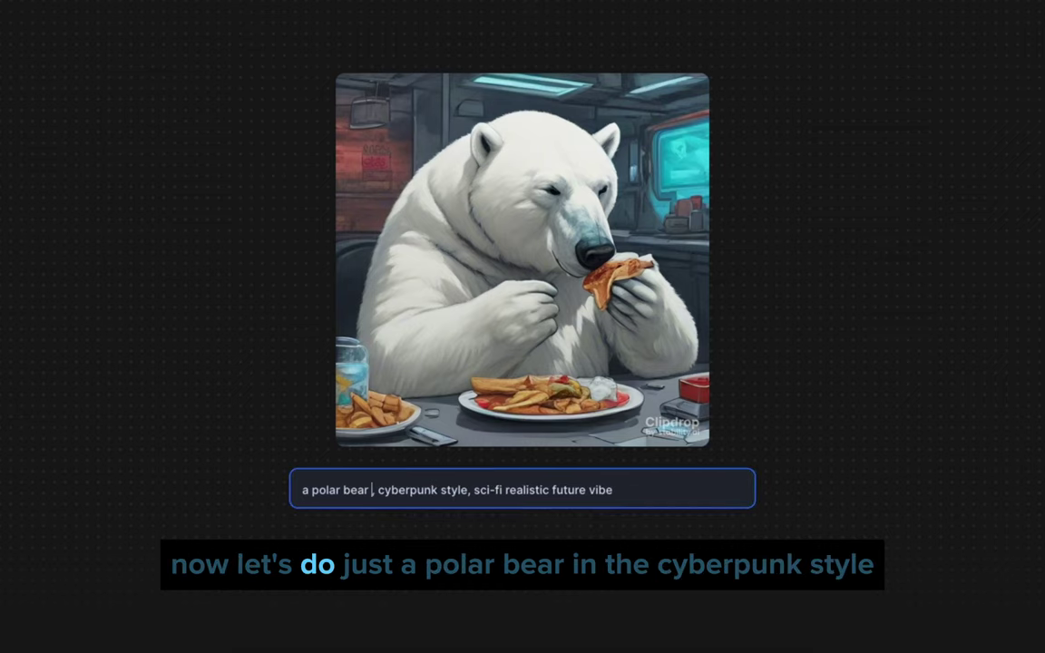
Step: Regenerate the shortened prompt, then remove 'cyberpunk style' and regenerate again
key("Return")
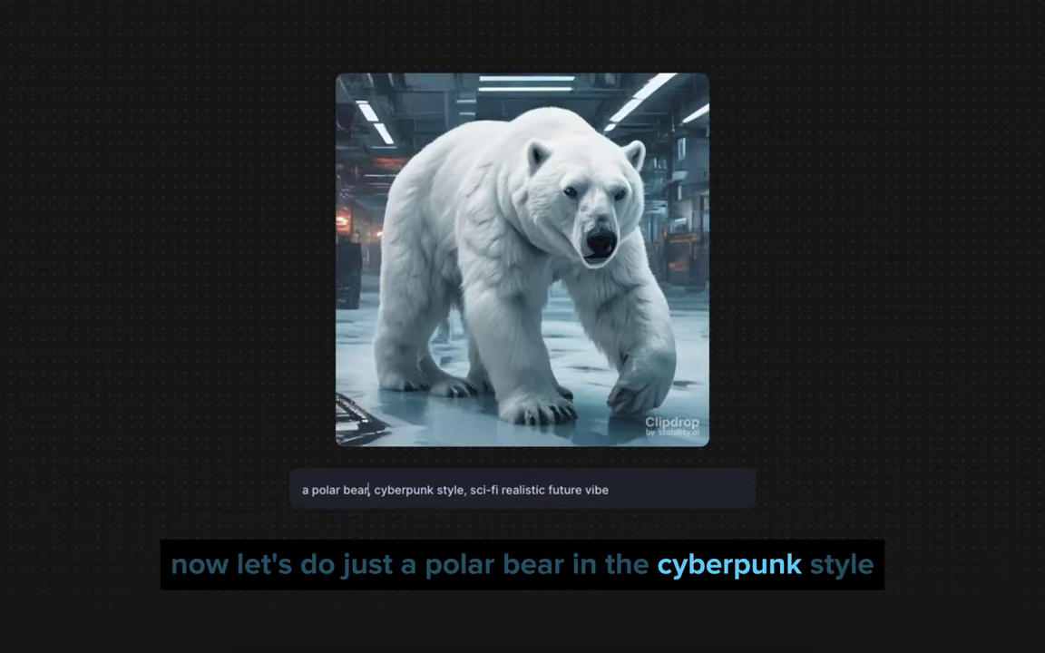
left_click(369, 490)
key("Right")
key("Right")
key("Right")
key("Right")
key("Right")
key("Right")
key("Right")
key("Right")
key("Right")
key("Right")
key("Right")
key("Right")
key("Right")
key("Right")
key("Right")
key("Right")
key("Right")
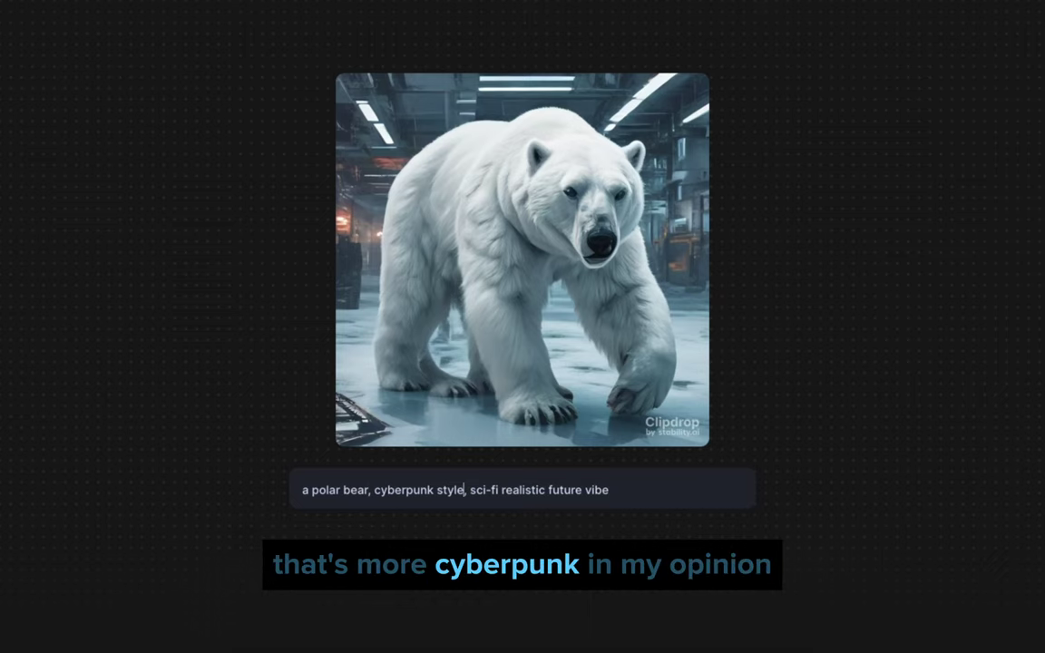
key("BackSpace")
key("BackSpace")
key("BackSpace")
key("BackSpace")
key("BackSpace")
key("BackSpace")
key("BackSpace")
key("BackSpace")
key("BackSpace")
key("BackSpace")
key("BackSpace")
key("BackSpace")
key("BackSpace")
key("BackSpace")
key("BackSpace")
key("BackSpace")
key("BackSpace")
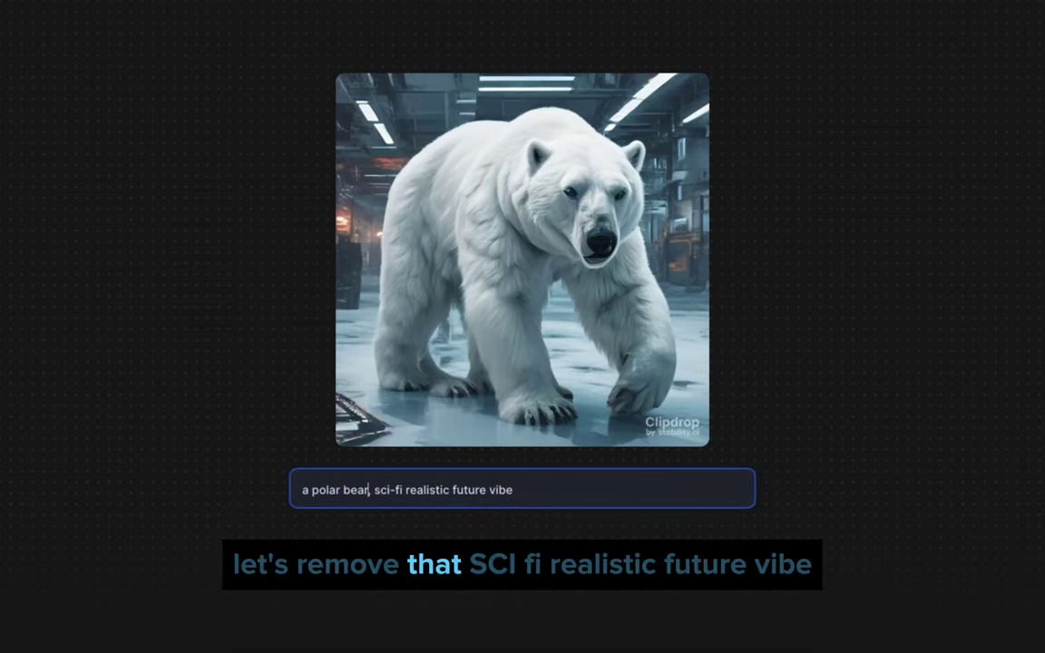
key("Return")
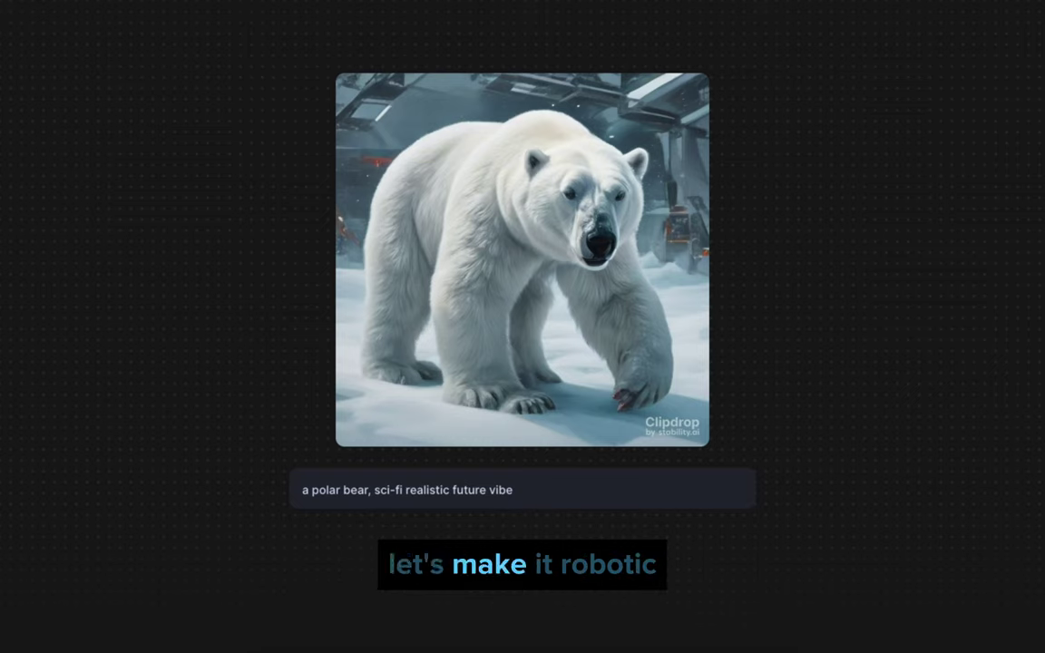
Step: Try appending ', robotic' to the prompt, then delete it again
left_click(514, 489)
type(", ")
type("robotic")
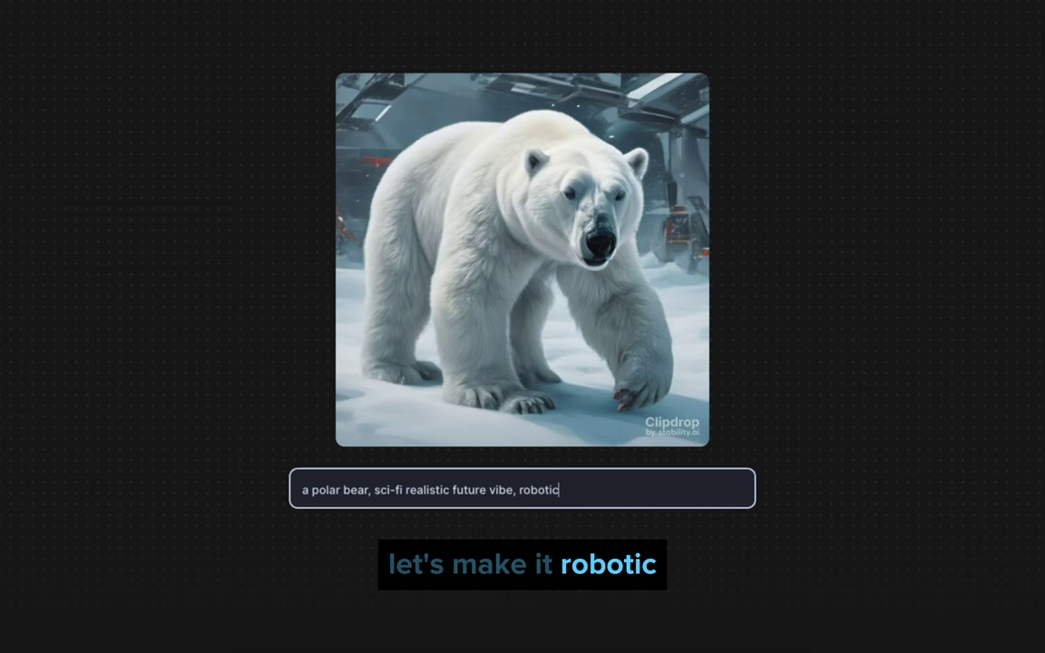
key("Return")
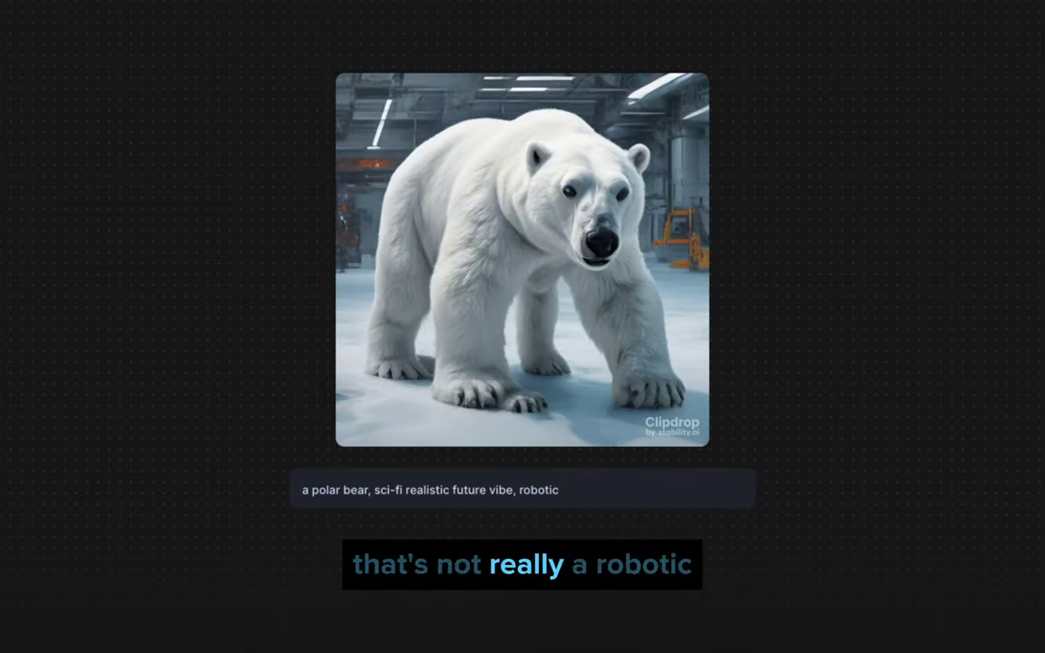
left_click(560, 490)
key("BackSpace")
key("BackSpace")
key("BackSpace")
key("BackSpace")
key("BackSpace")
key("BackSpace")
key("BackSpace")
key("BackSpace")
key("BackSpace")
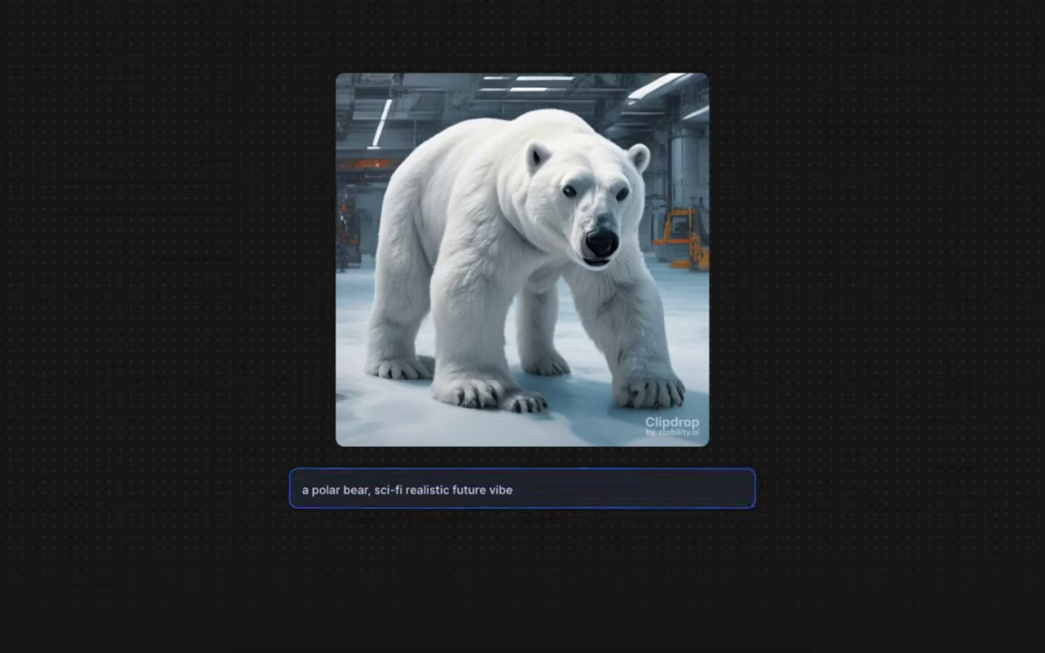
left_click(301, 489)
Step: Insert 'robot' so the prompt reads 'a robot polar bear, sci-fi realistic future vibe'
key("Right")
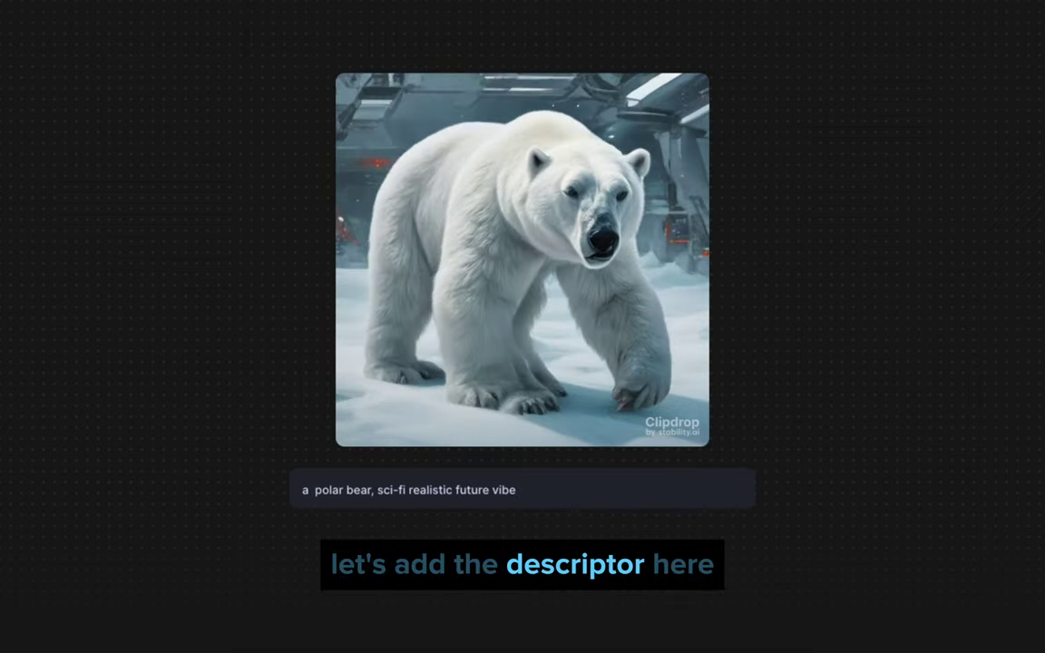
type("robot")
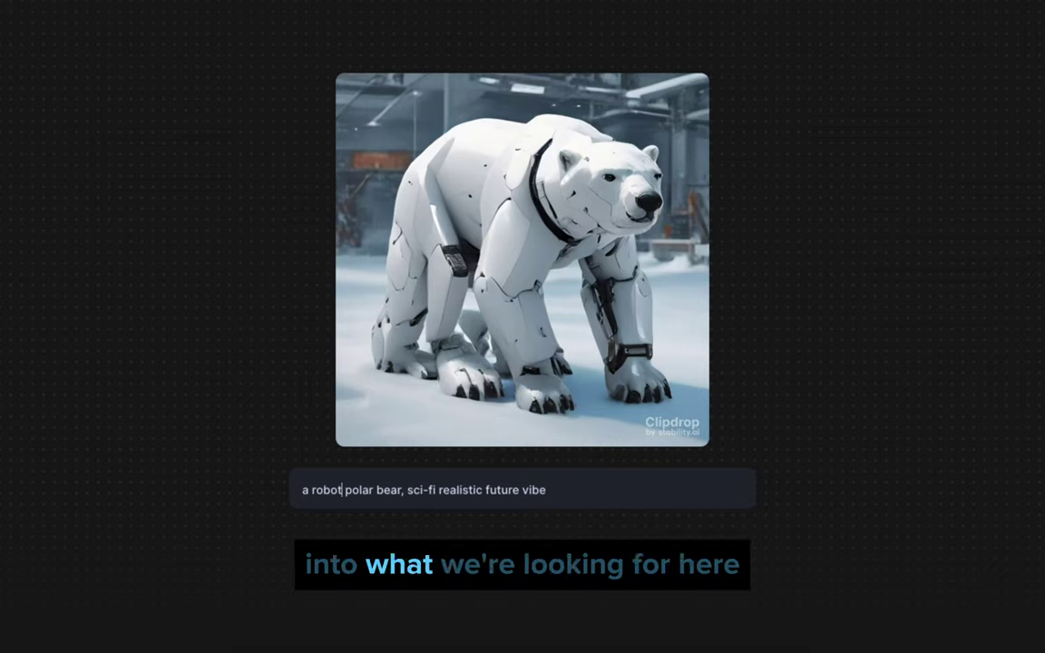
left_click(342, 490)
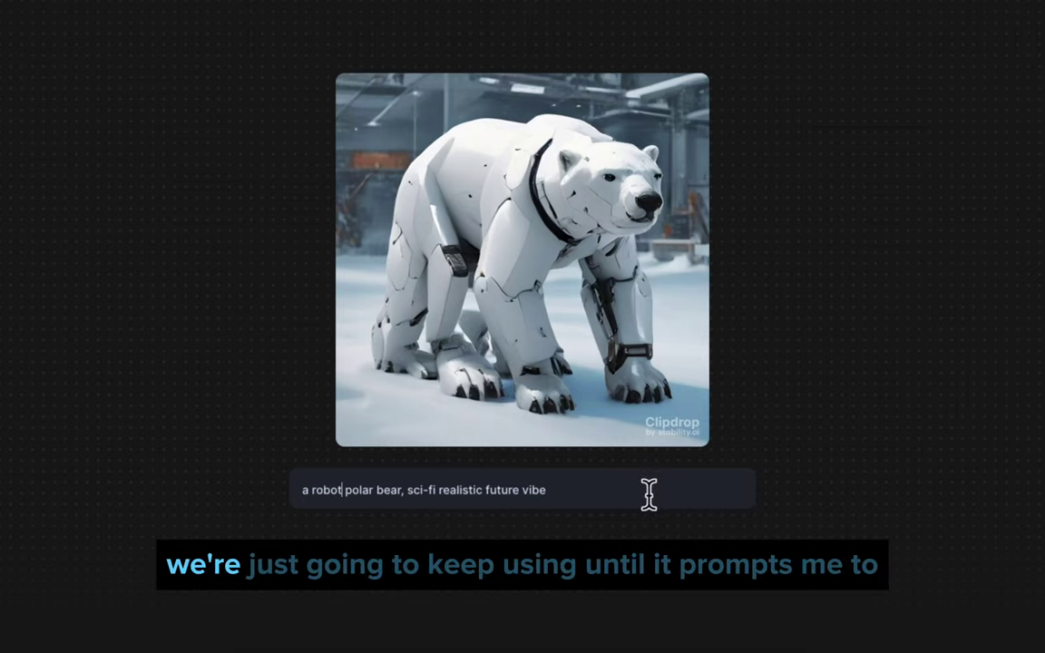
Step: Replace the whole robot bear prompt with 'a flying goat eating popcorn', then select it all
triple_click(602, 488)
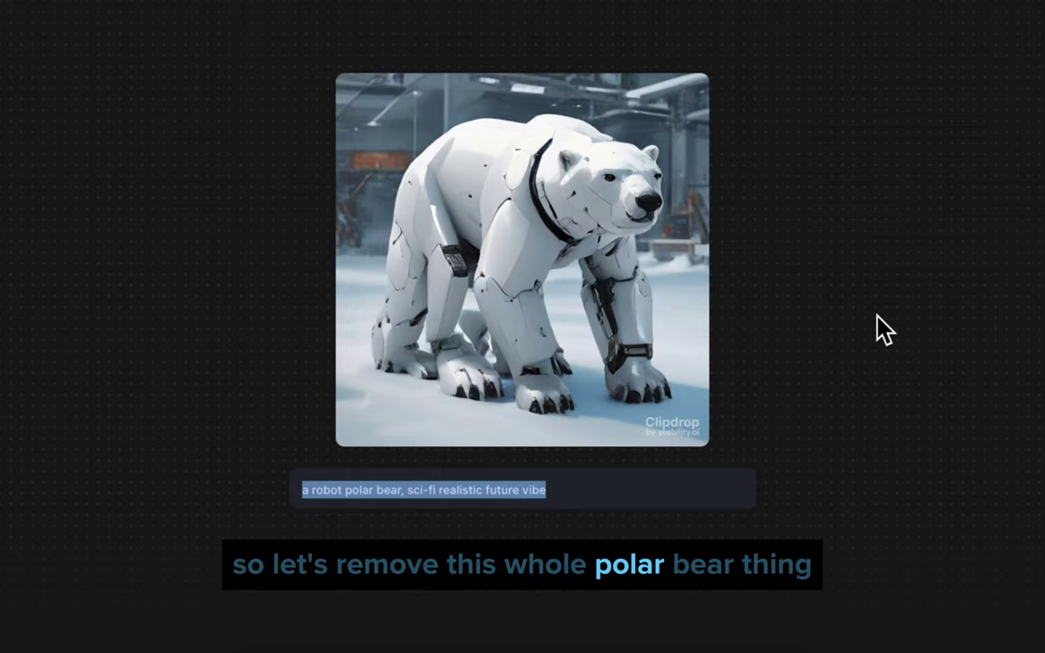
key("BackSpace")
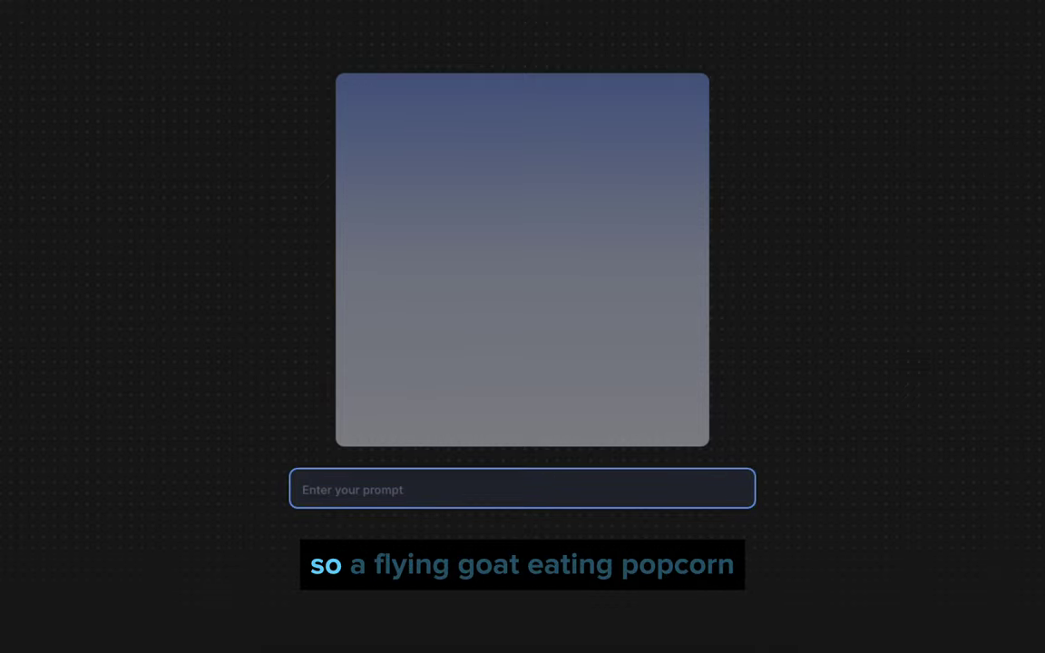
type("a flying goat eat")
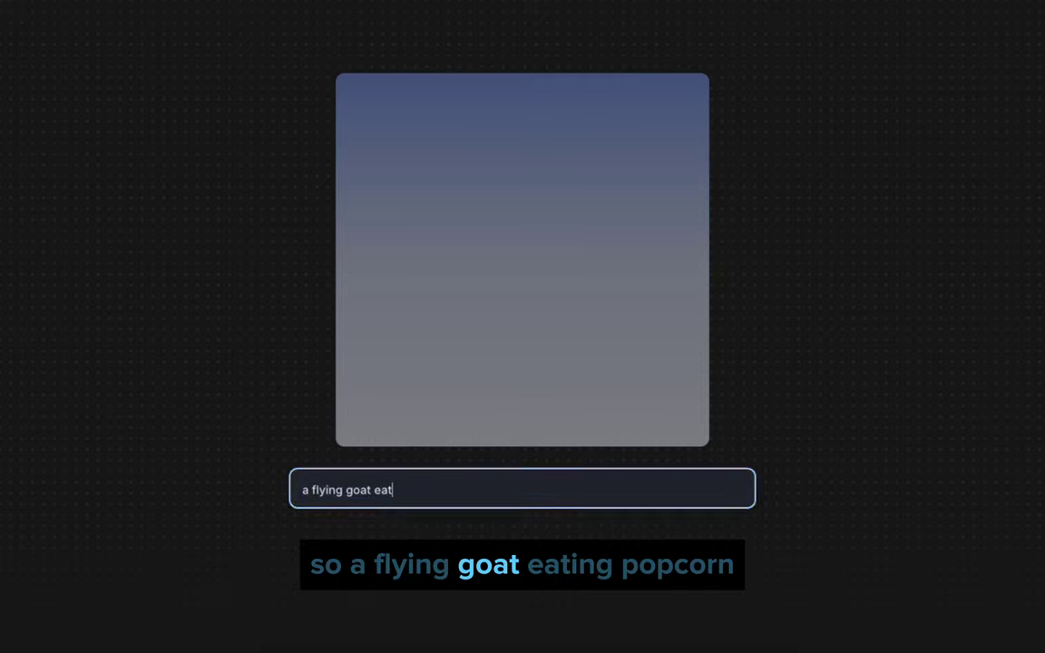
type("ing popcorn")
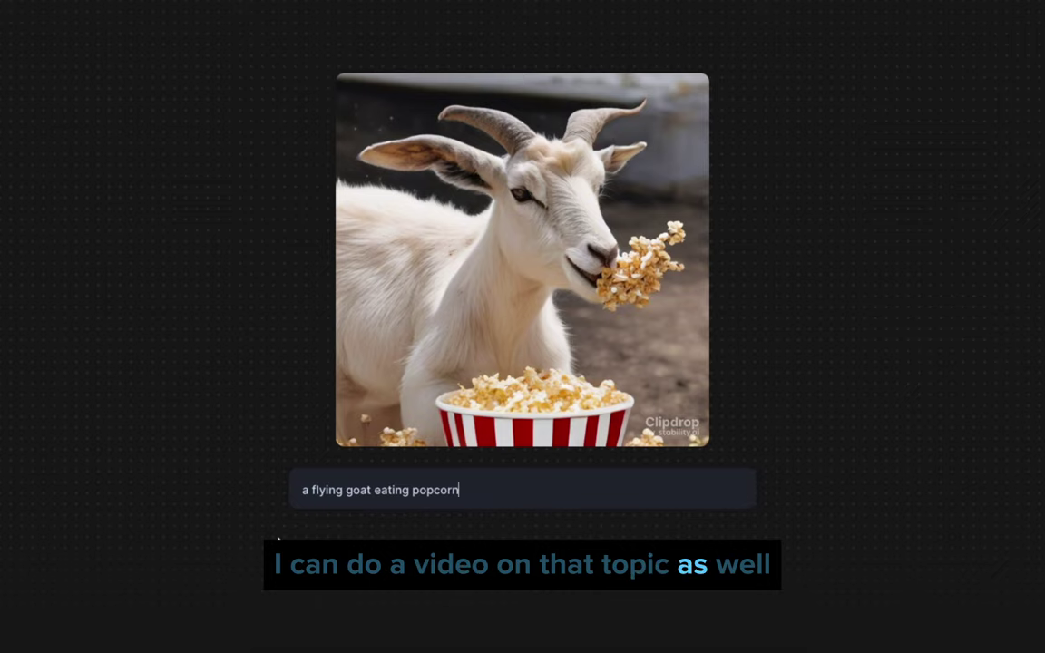
key("ctrl+a")
Step: Replace the goat prompt with "a girl taking out the trash in the middle of the night"
key("BackSpace")
type("a g")
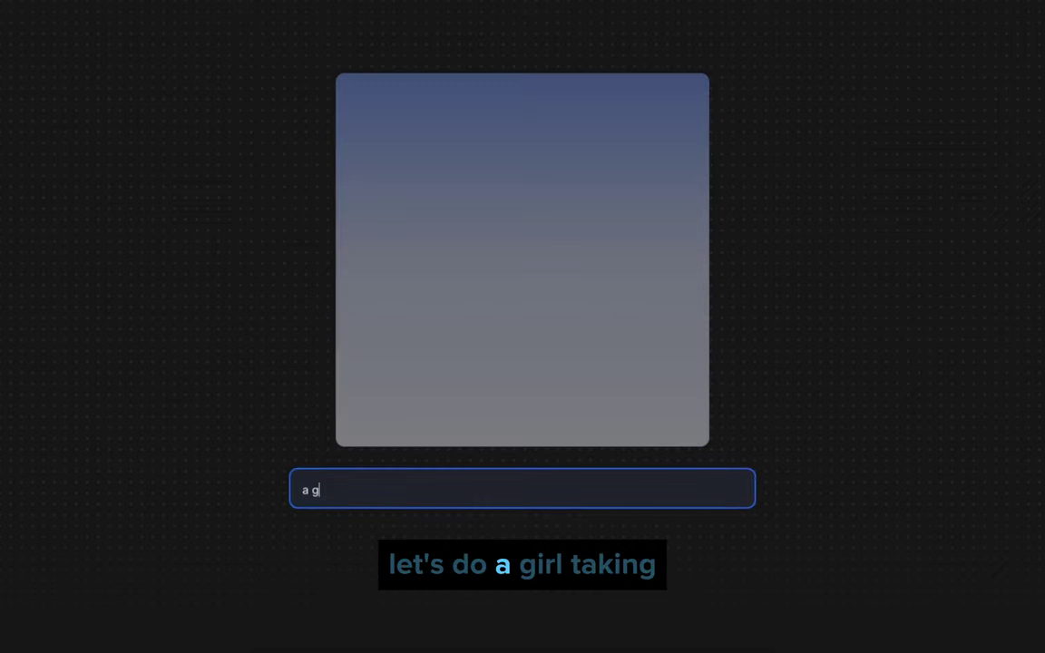
type("irl taking out the trash")
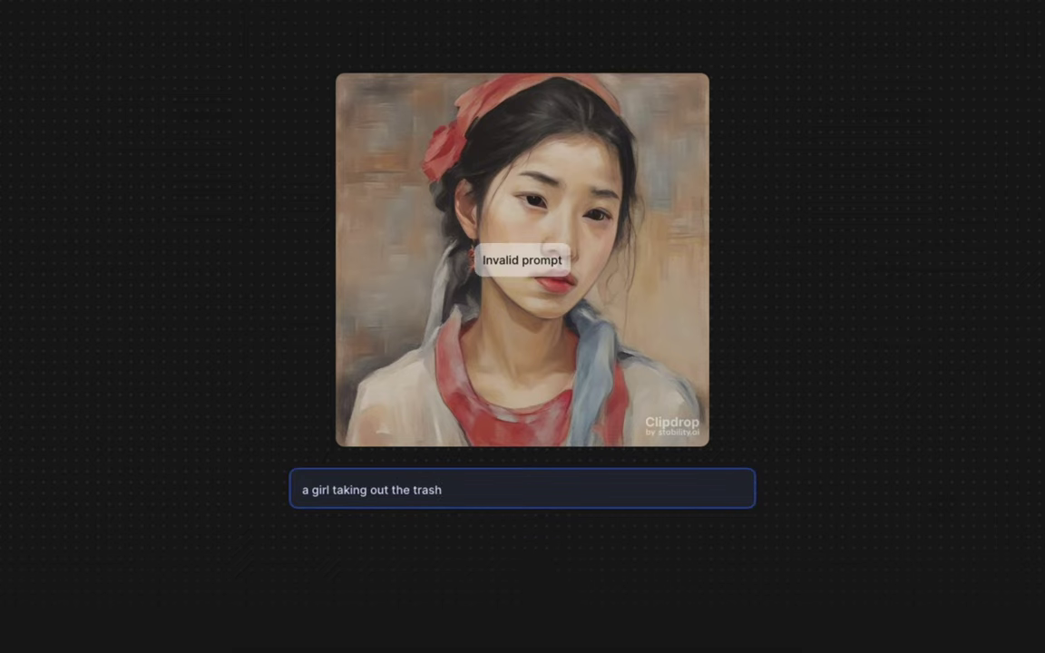
type(" in")
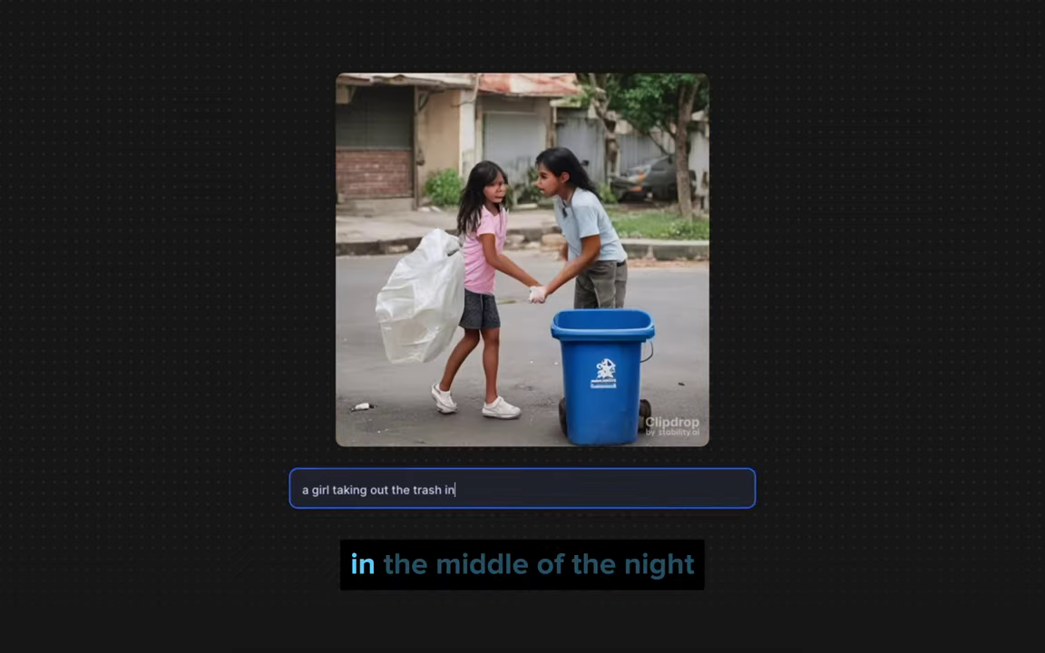
type(" the middle of the n")
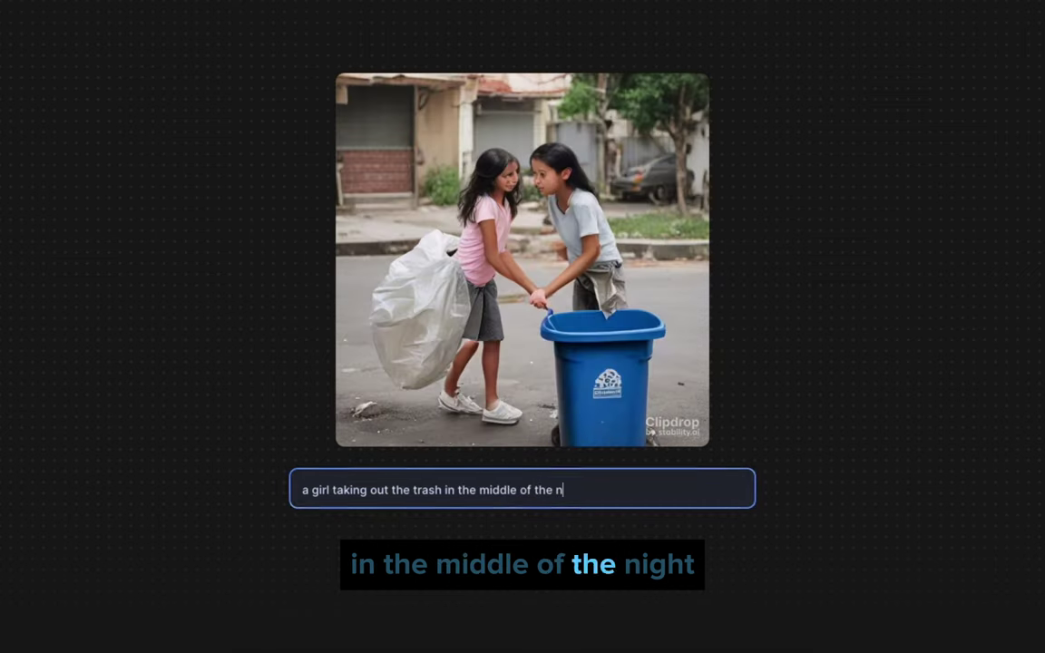
type("ight")
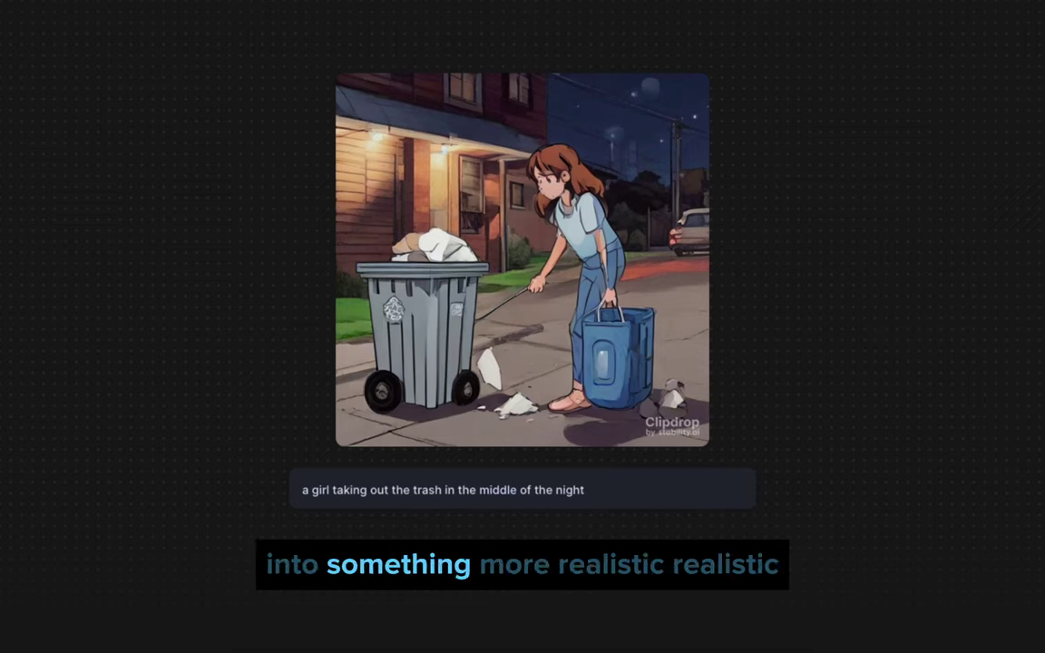
Step: Append ", realistic, photographic" to the night-time trash prompt
type(", raal")
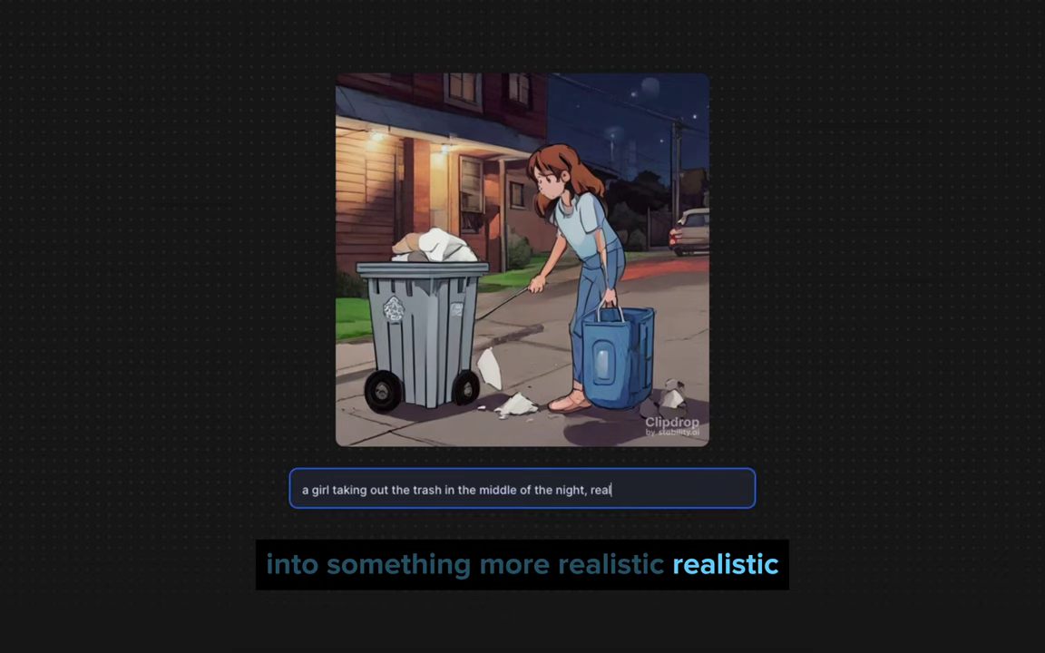
type("istic, photographic")
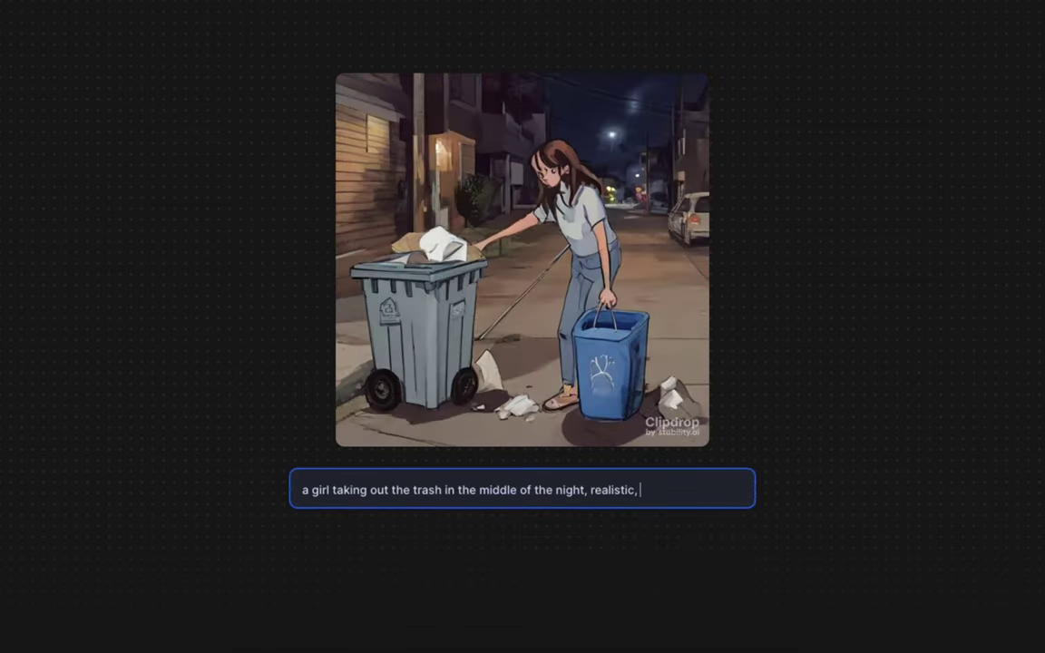